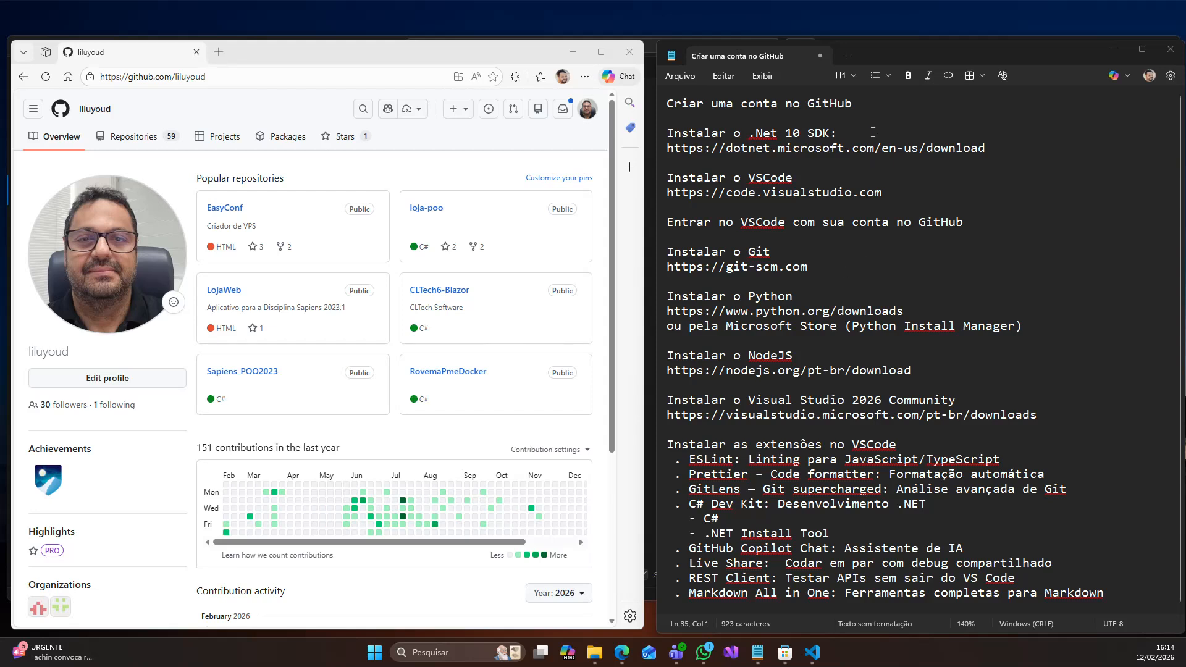
# - Review the first setup items in the notes: GitHub account, .NET 10 SDK and VSCode, including their download addresses
pyautogui.click(885, 117)
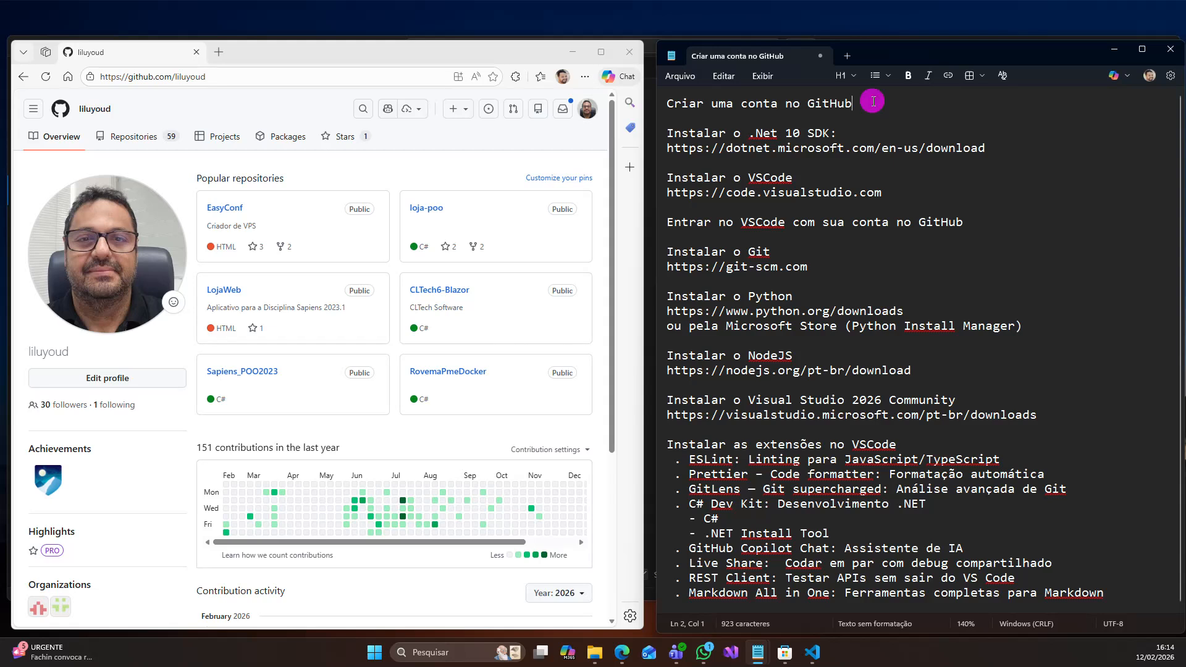
pyautogui.click(874, 101)
pyautogui.moveTo(874, 102); pyautogui.dragTo(675, 99)
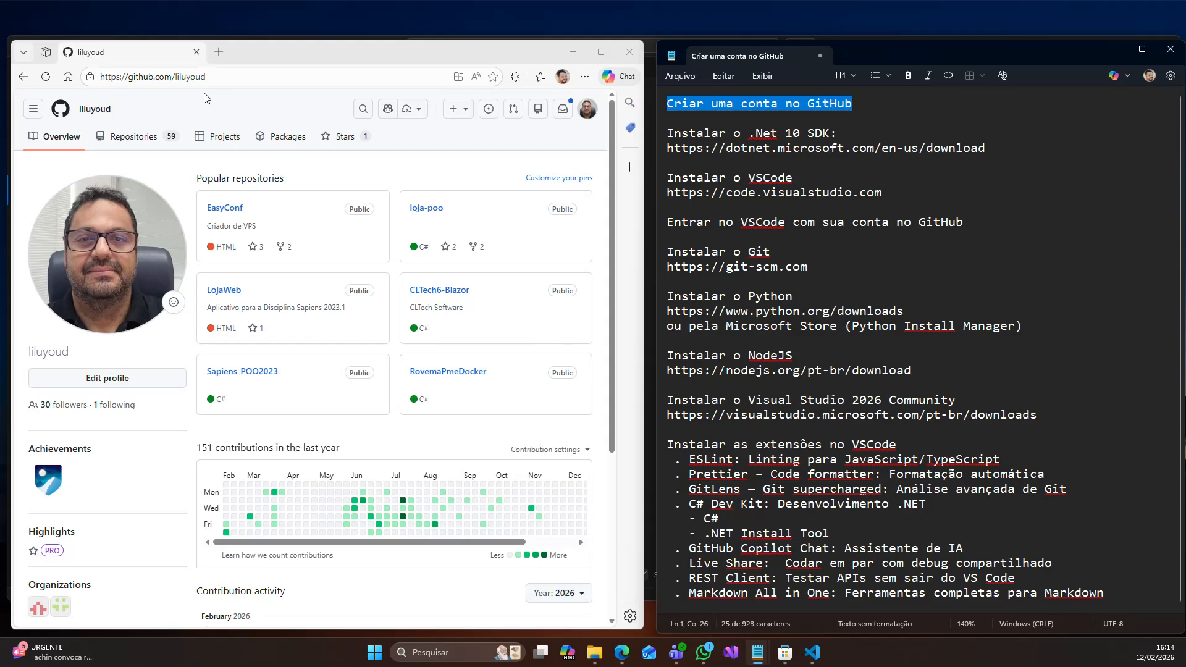
pyautogui.click(821, 149)
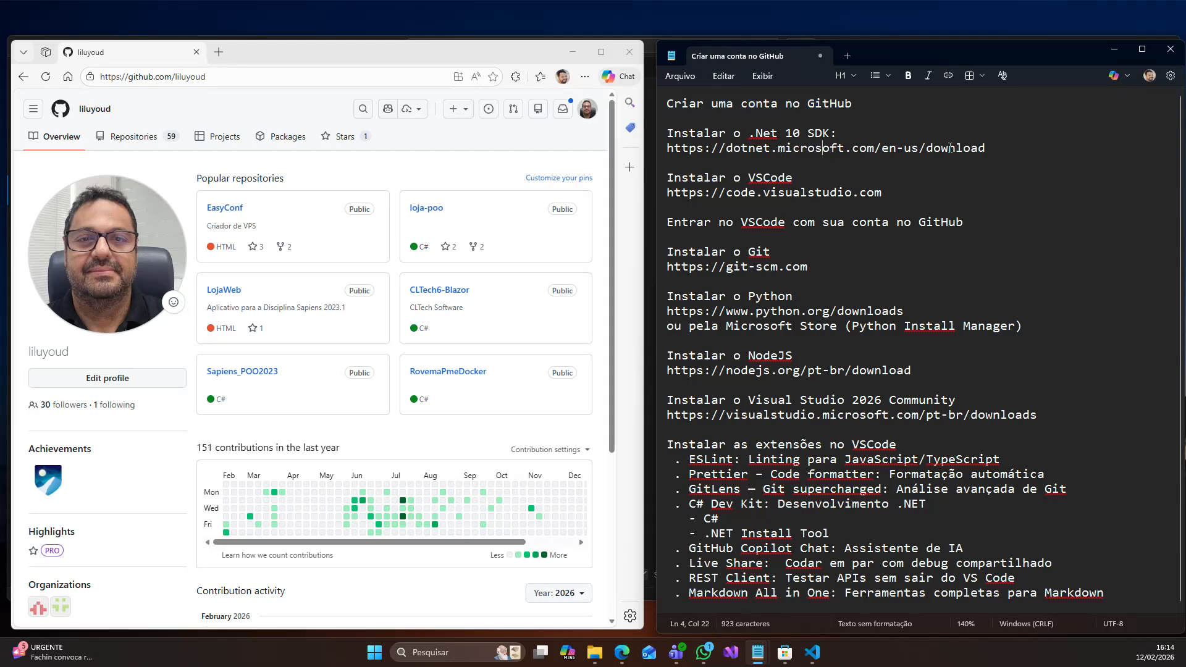
pyautogui.moveTo(1008, 147); pyautogui.dragTo(658, 147)
pyautogui.moveTo(797, 180); pyautogui.dragTo(657, 180)
pyautogui.moveTo(883, 192); pyautogui.dragTo(631, 193)
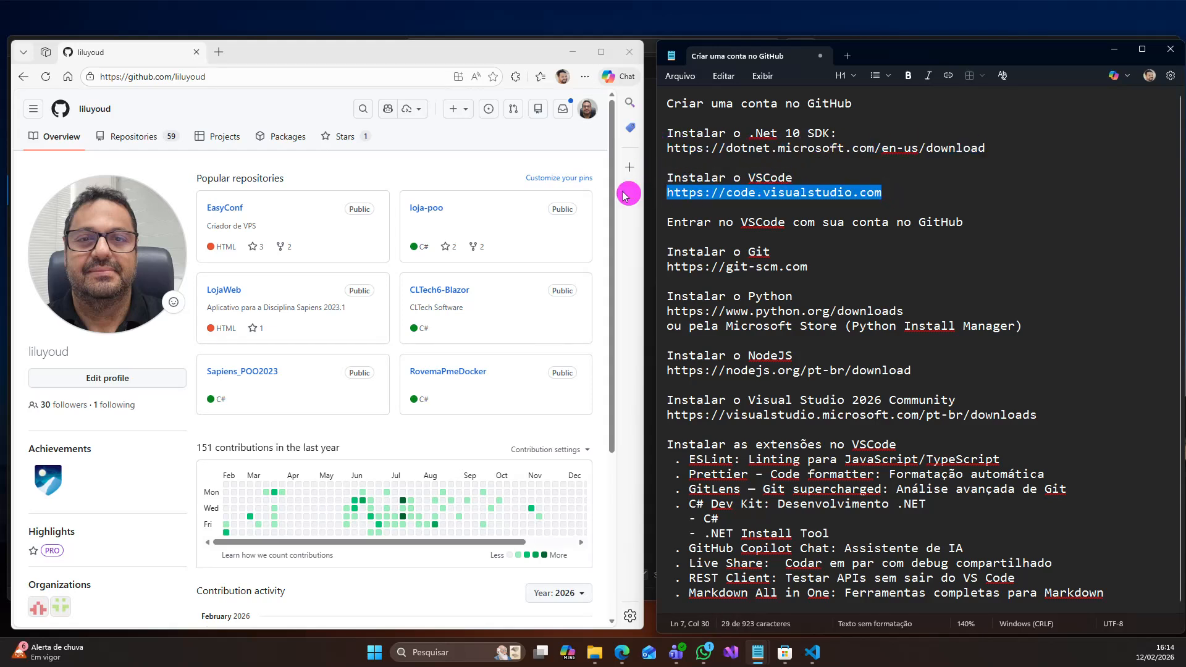
# - Append " /user mode" to the VSCode download address in the notes
pyautogui.click(900, 199)
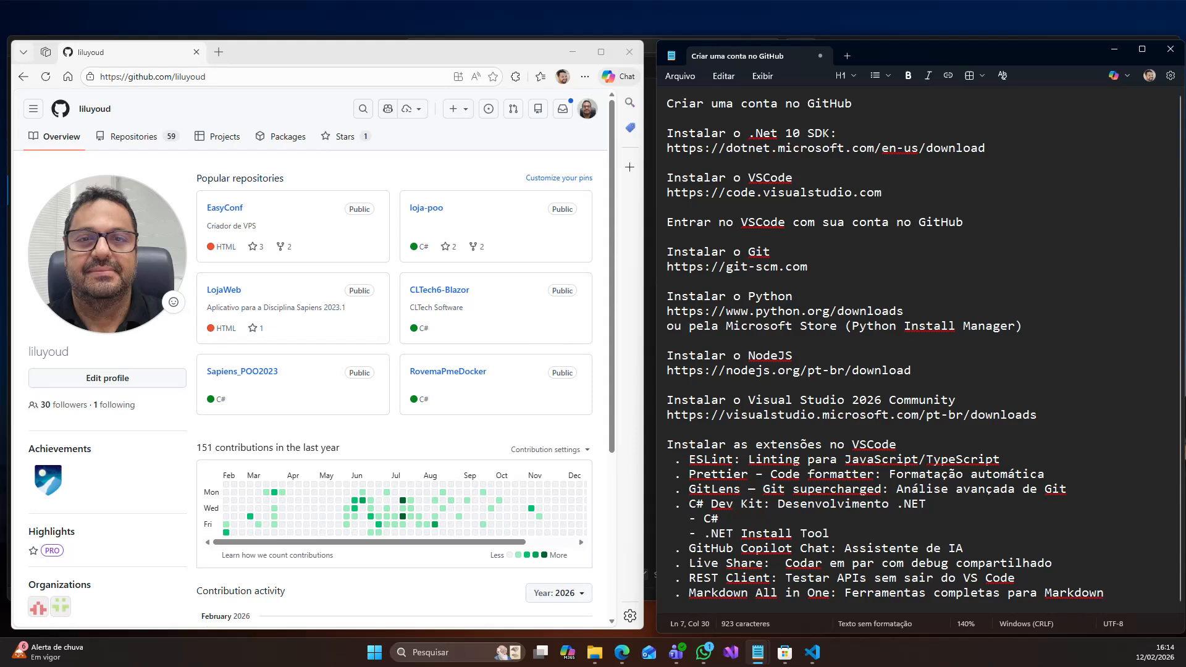
pyautogui.write('/user mode')
# - Review the setup items for signing in to VSCode with GitHub and installing Git, Python, NodeJS and Visual Studio 2026 Community
pyautogui.moveTo(975, 223); pyautogui.dragTo(653, 222)
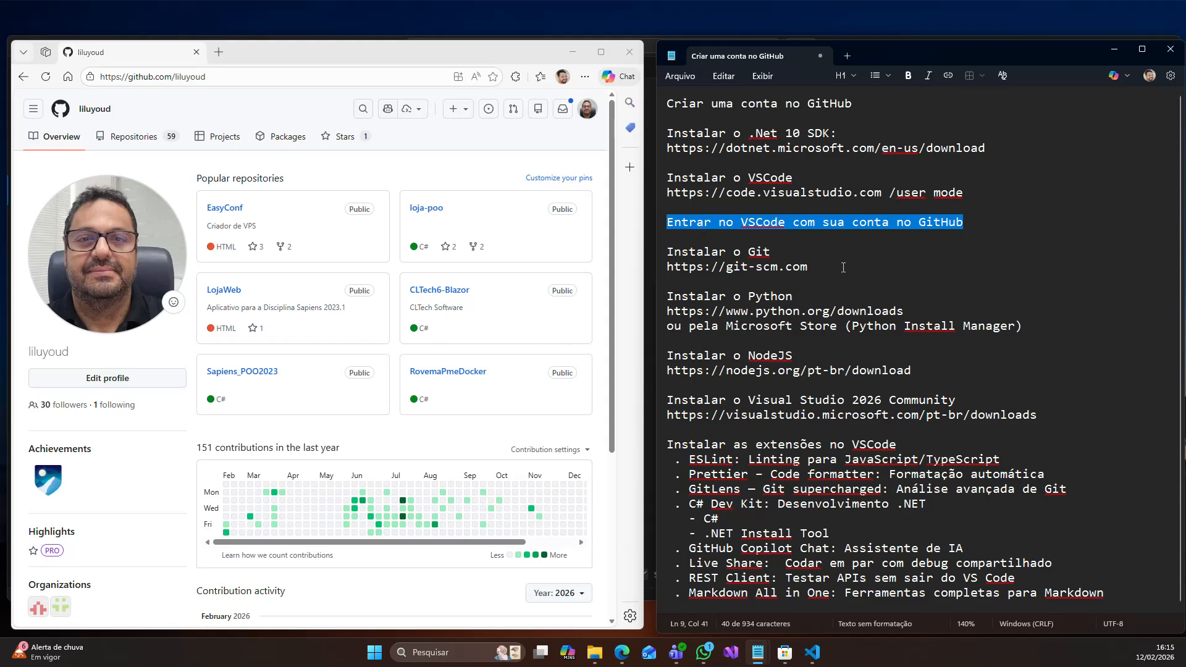
pyautogui.moveTo(844, 268); pyautogui.dragTo(625, 251)
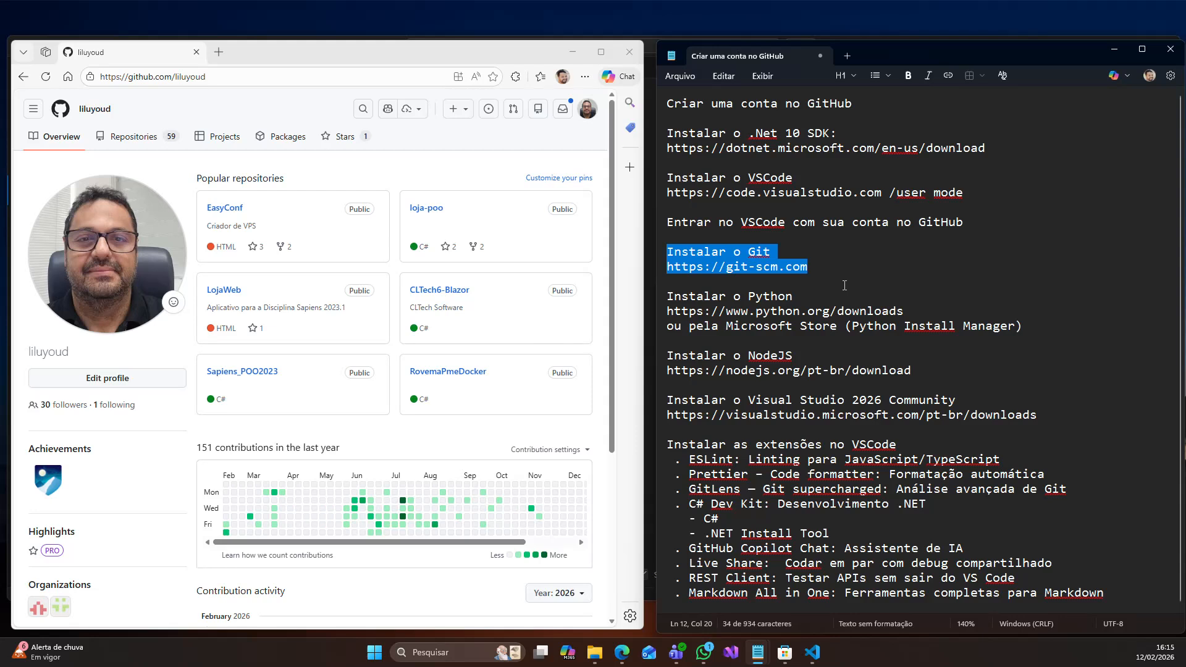
pyautogui.click(786, 283)
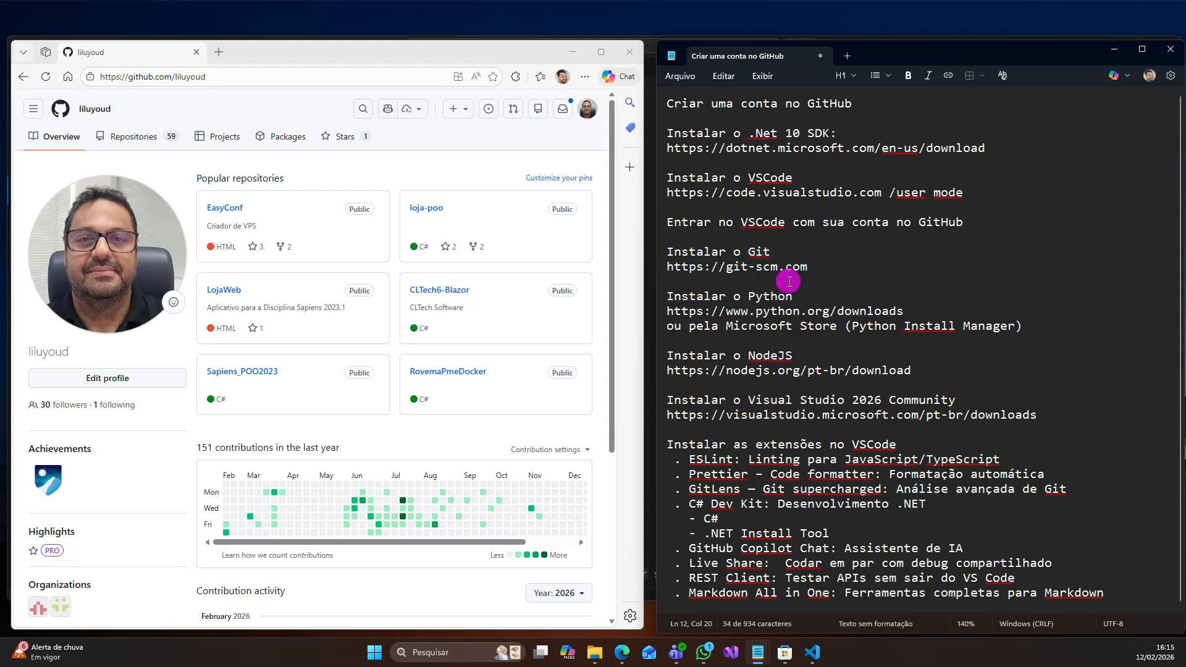
pyautogui.click(1040, 323)
pyautogui.moveTo(1040, 323); pyautogui.dragTo(664, 294)
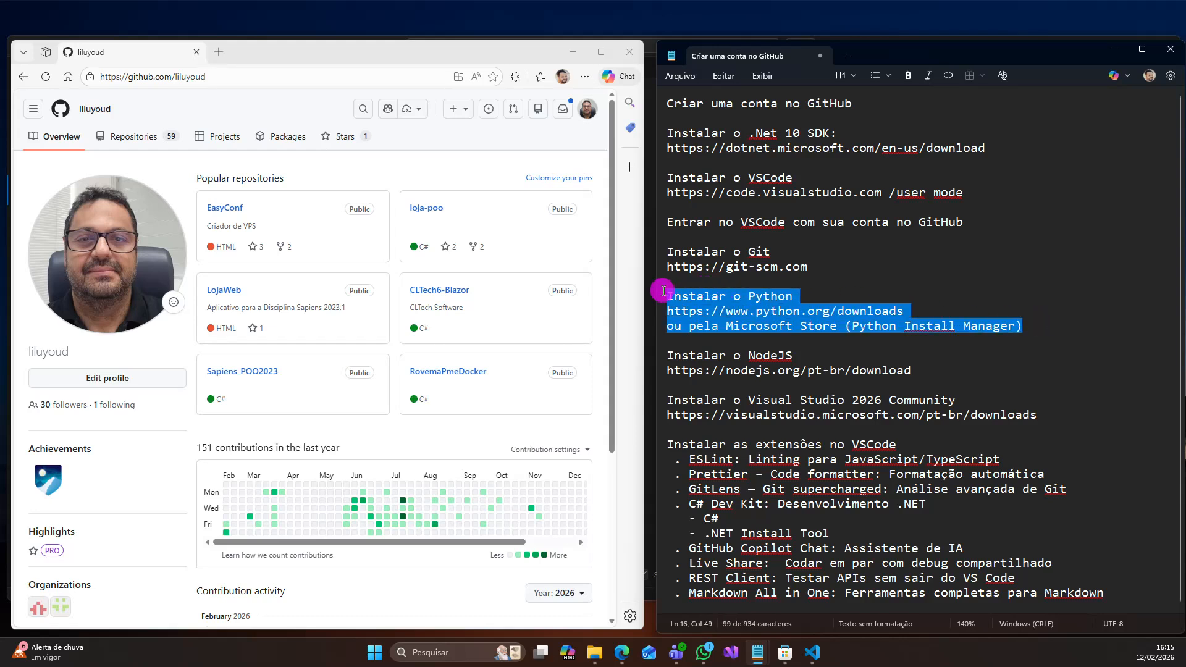
pyautogui.click(906, 334)
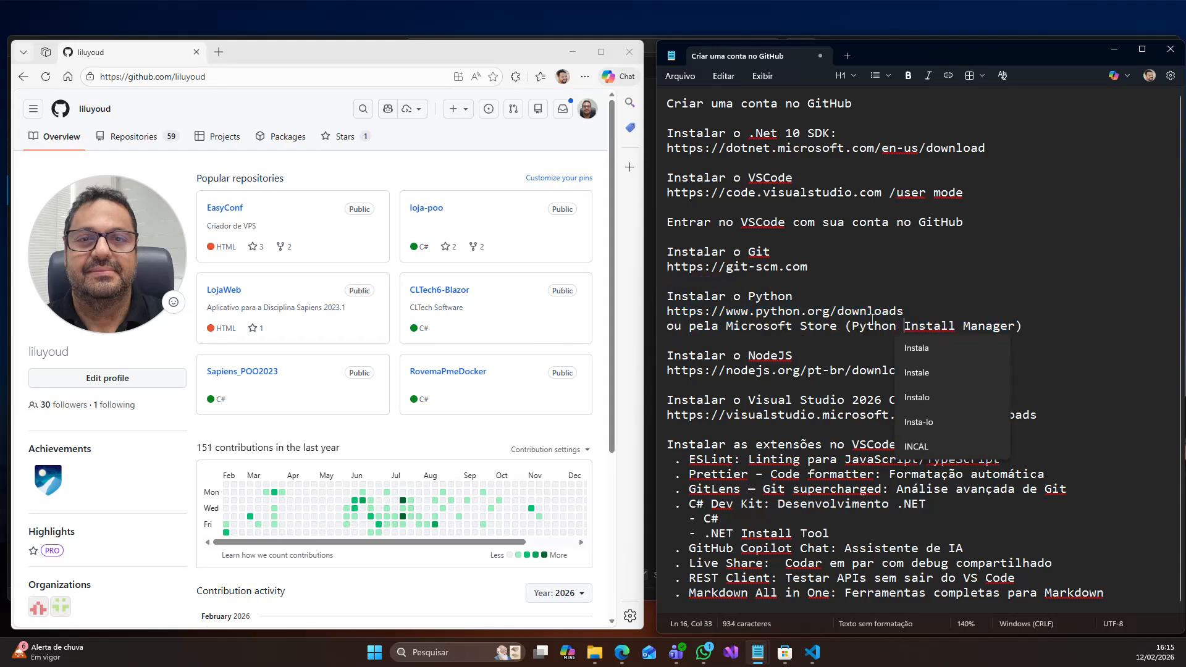
pyautogui.click(978, 328)
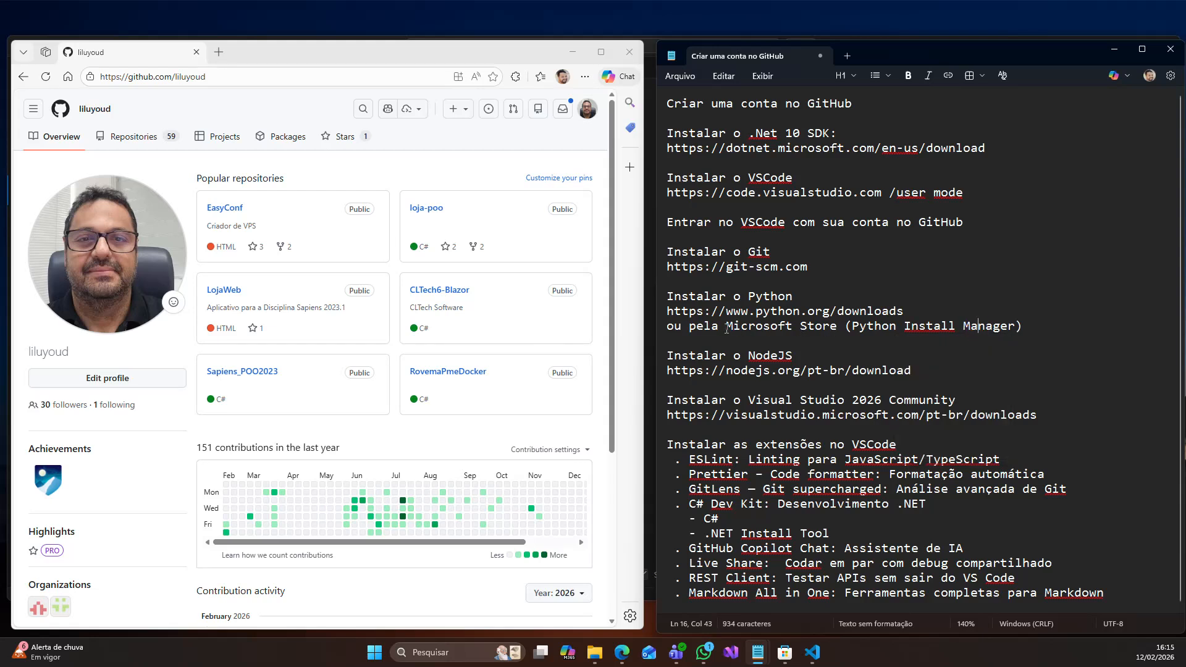
pyautogui.moveTo(727, 328); pyautogui.dragTo(834, 328)
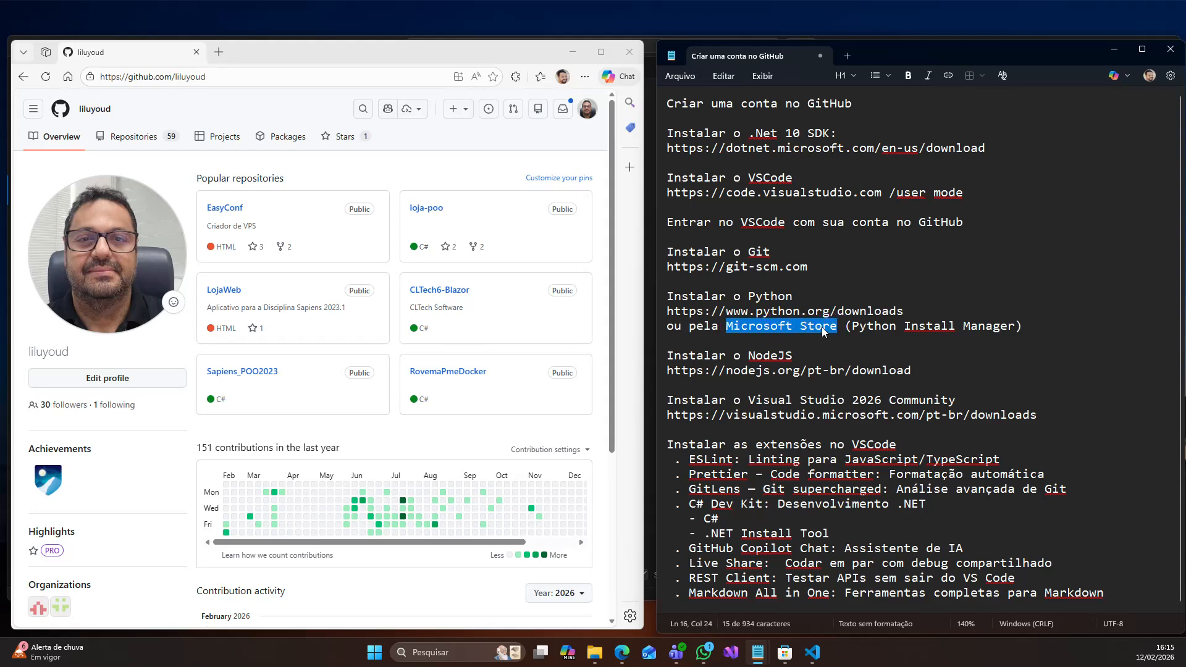
pyautogui.doubleClick(755, 357)
pyautogui.click(925, 367)
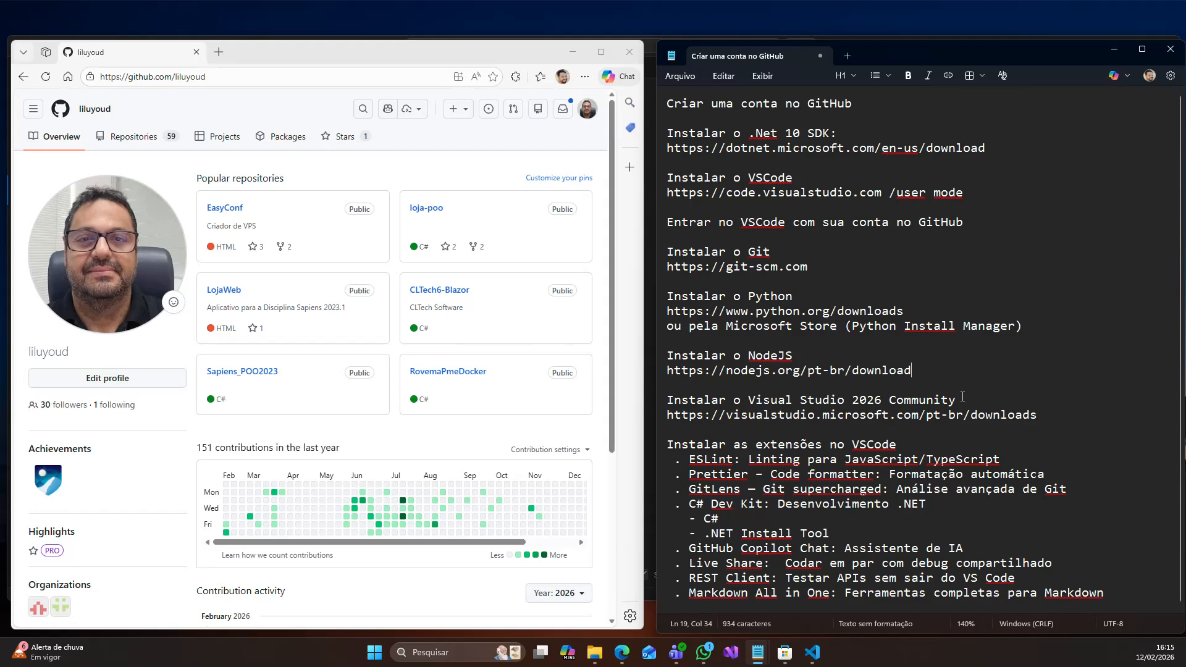
pyautogui.moveTo(1037, 414); pyautogui.dragTo(670, 392)
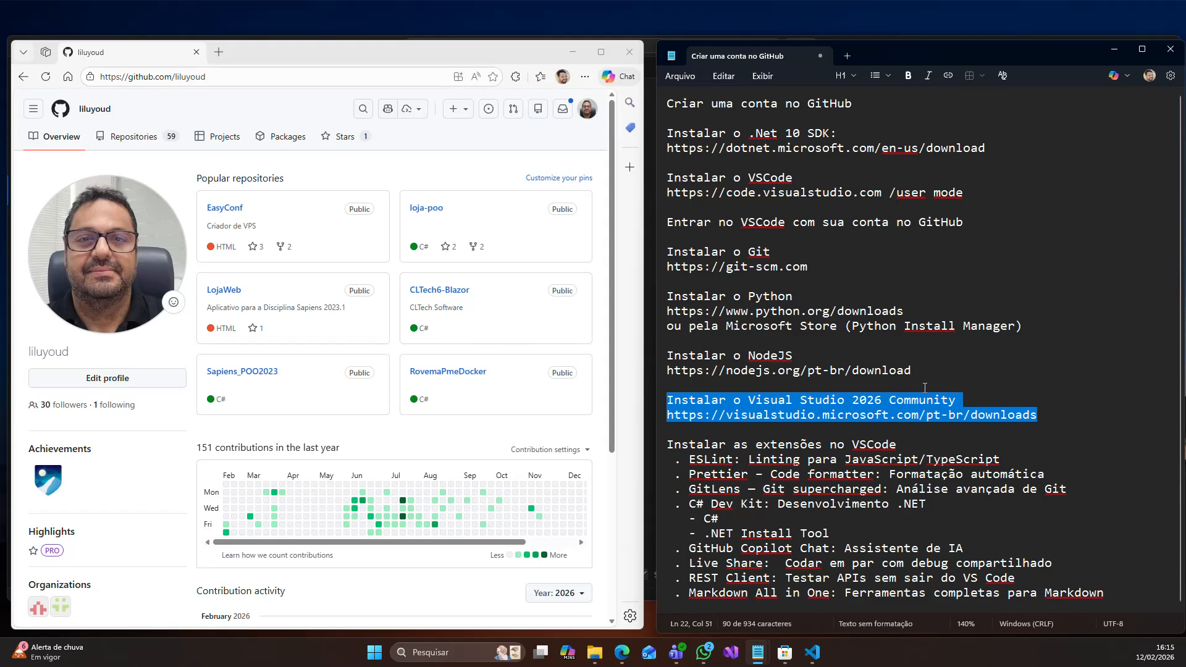
# - Switch to Visual Studio Code and look through its Explorer, Search, Source Control, and Run and Debug views
pyautogui.click(813, 652)
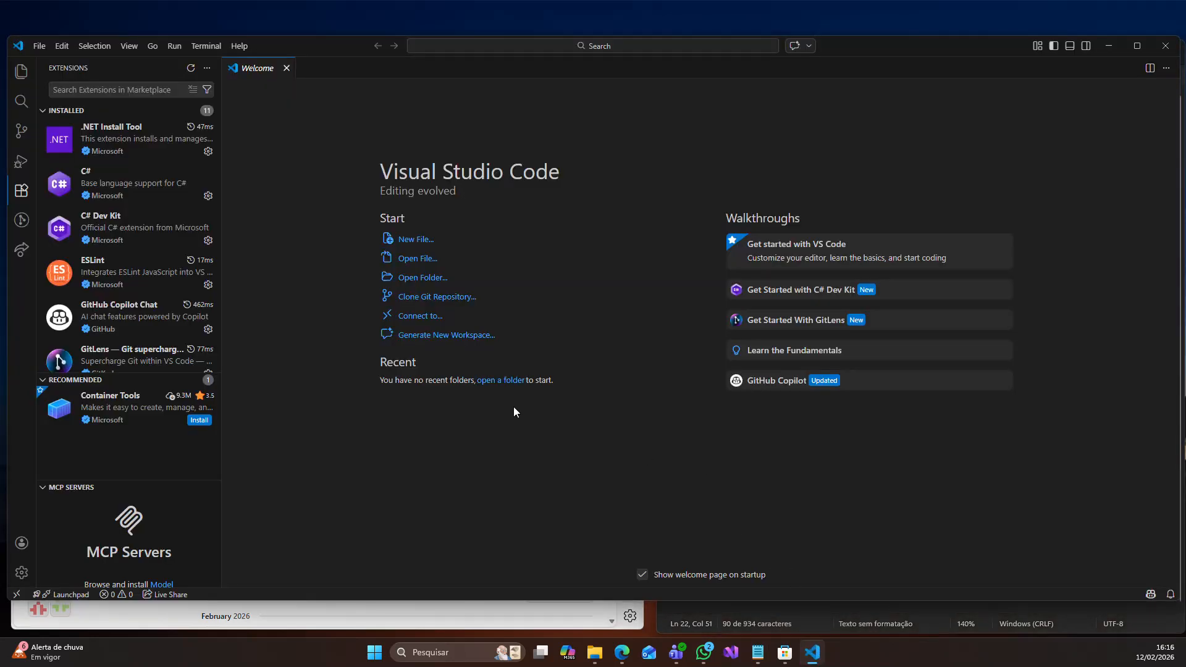
pyautogui.click(22, 80)
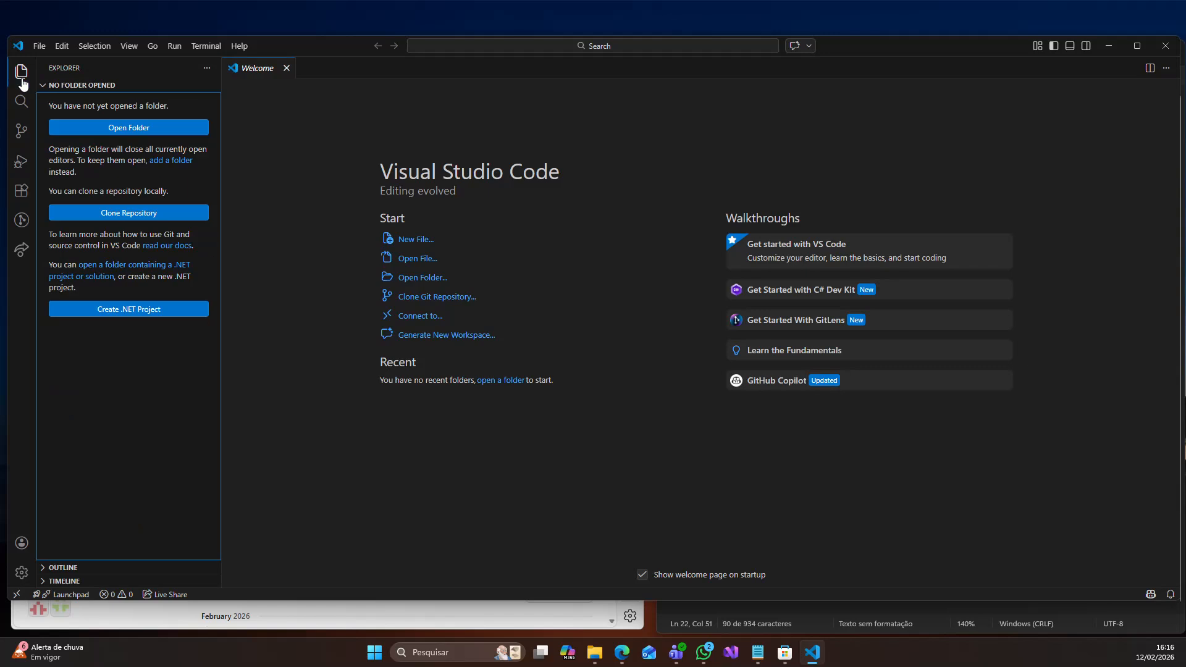
pyautogui.click(21, 104)
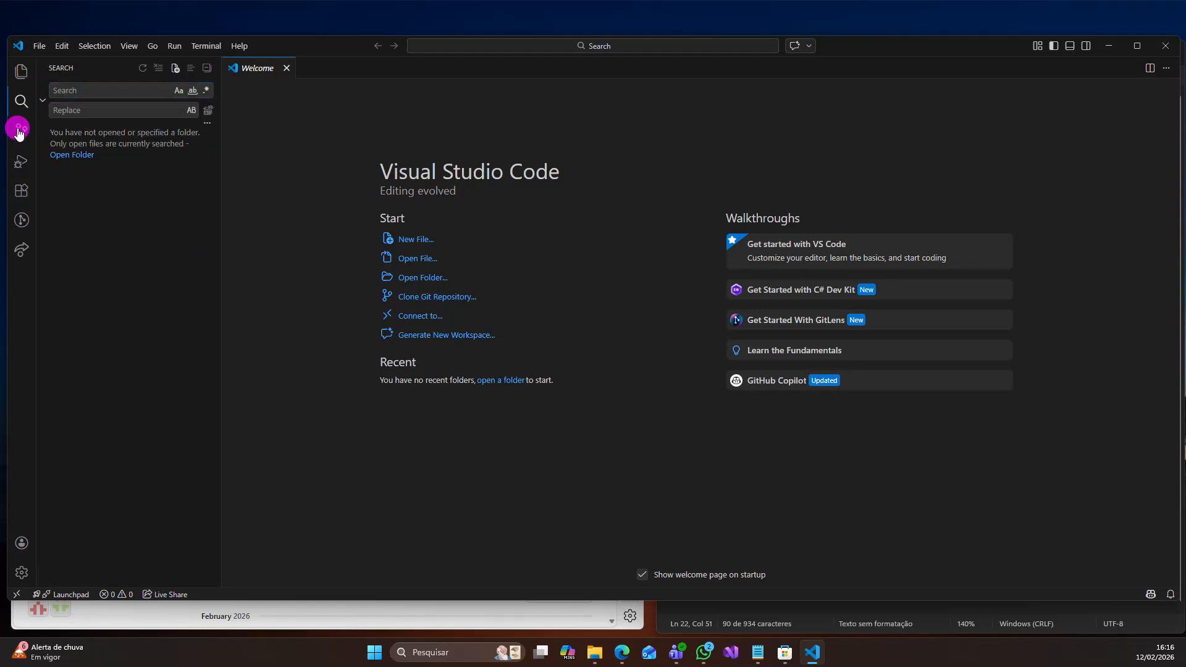
pyautogui.click(20, 129)
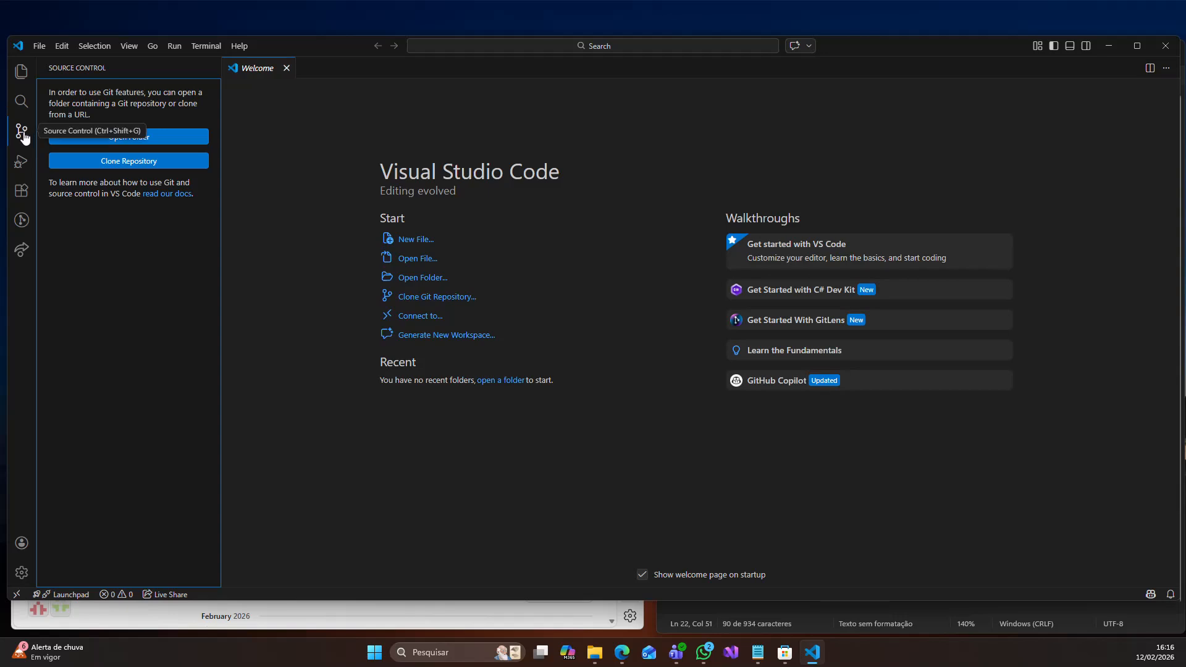
pyautogui.click(23, 165)
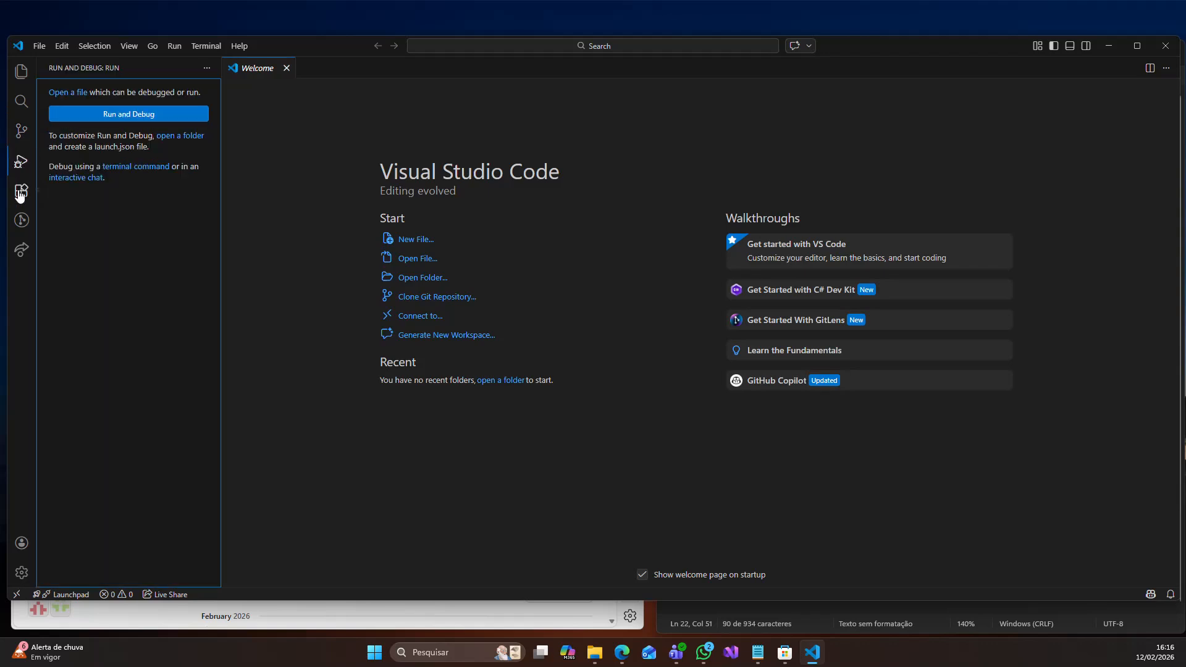
# - Show the installed extensions and collapse the Recommended and MCP Servers sections
pyautogui.click(22, 193)
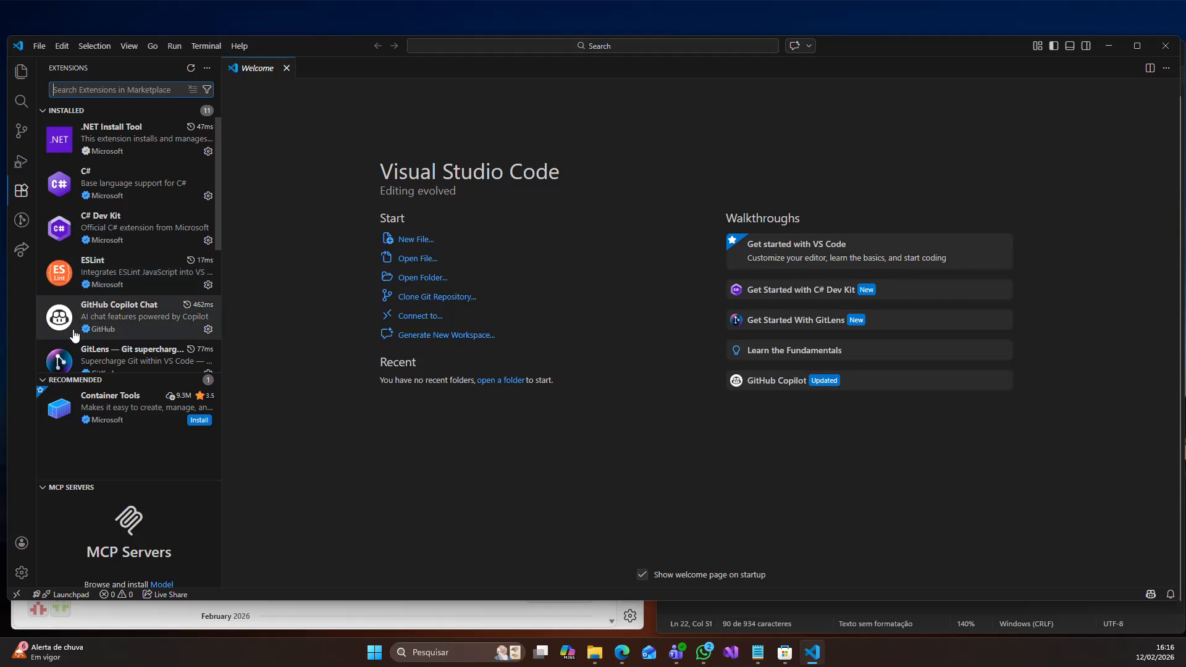
pyautogui.click(54, 383)
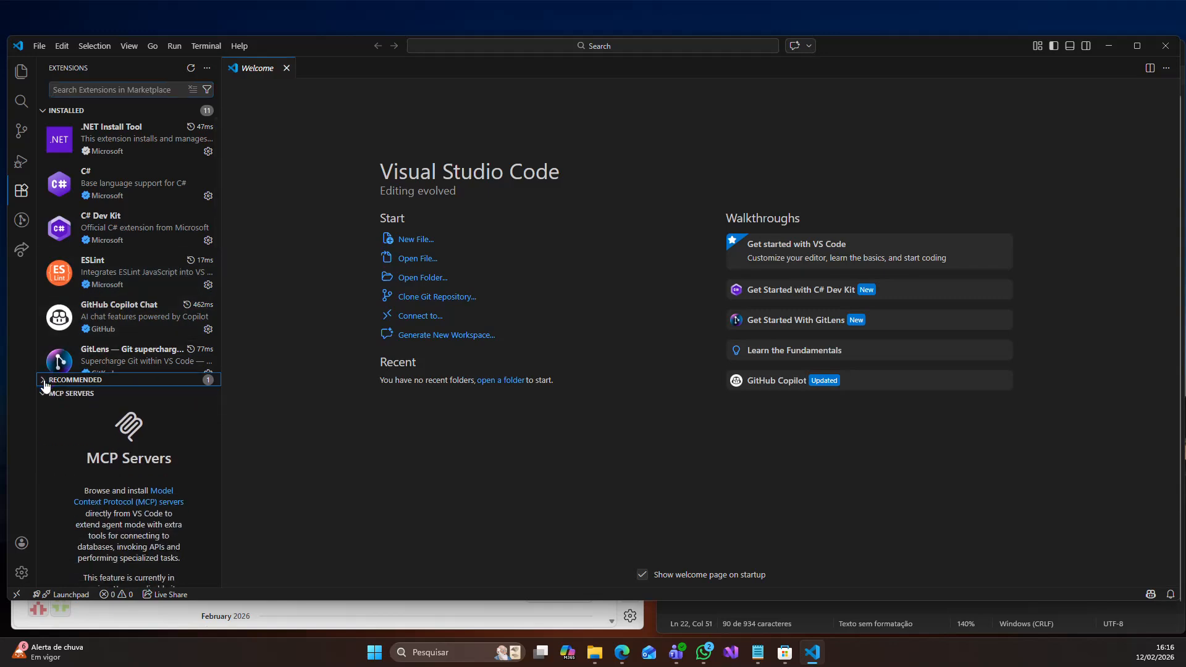
pyautogui.click(47, 394)
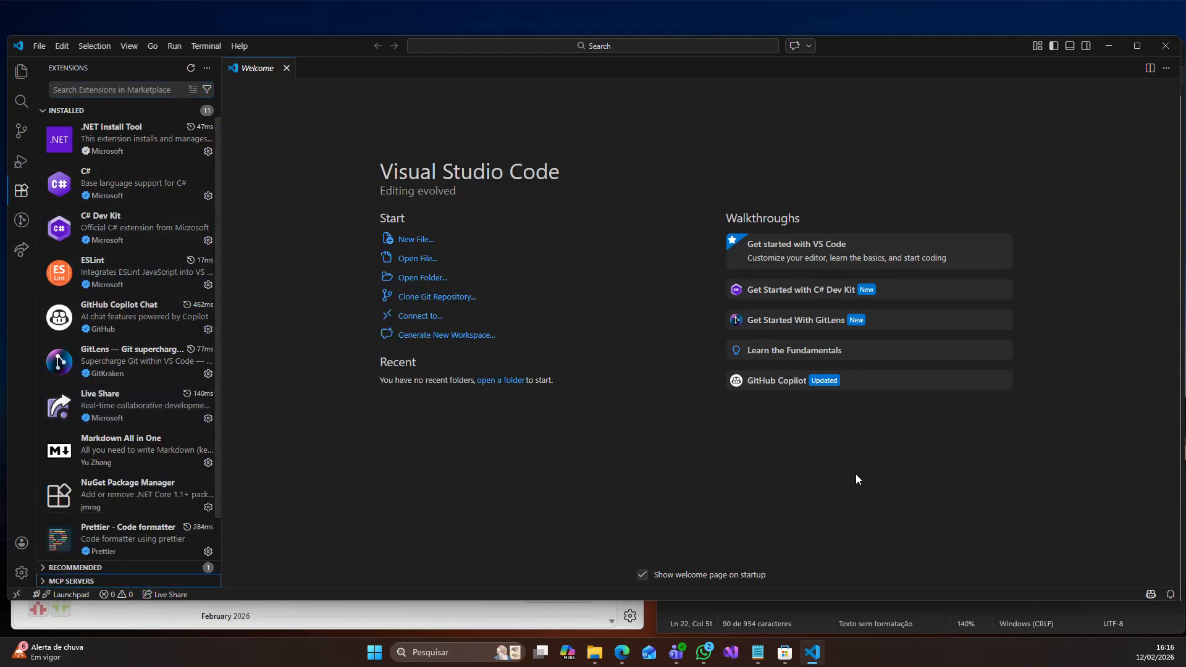
# - Switch to Notepad and review the listed VSCode extensions, including Prettier, C# Dev Kit, GitHub Copilot Chat, Live Share, REST Client and Markdown All in One
pyautogui.click(749, 604)
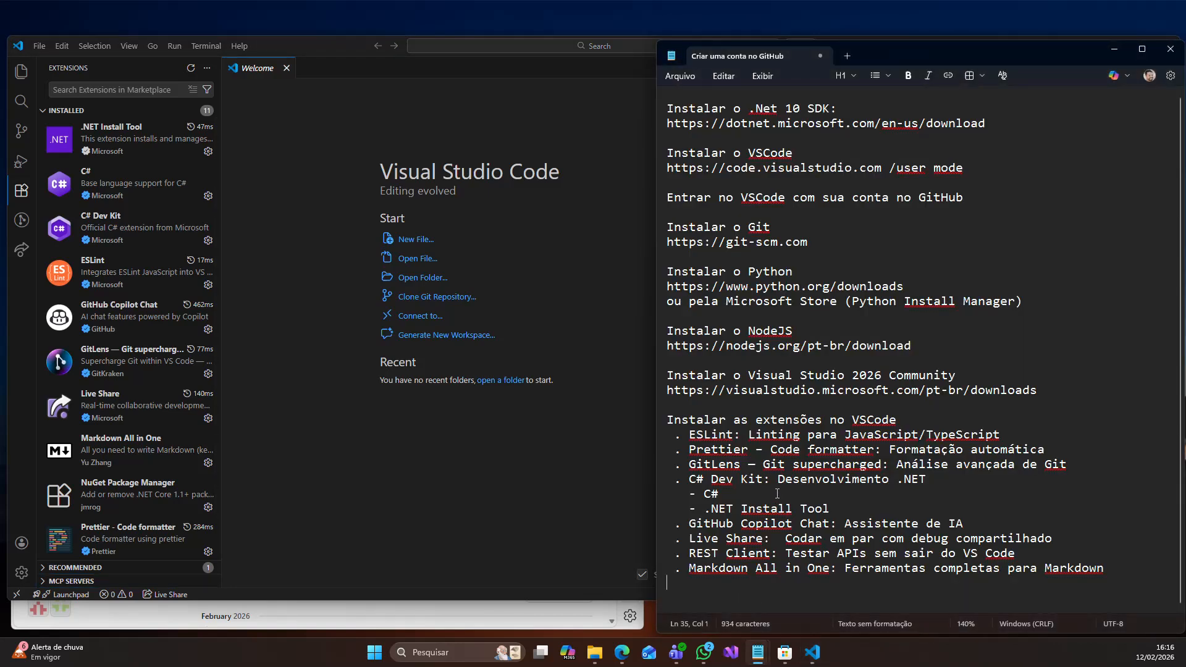
pyautogui.scroll(1, 791, 495)
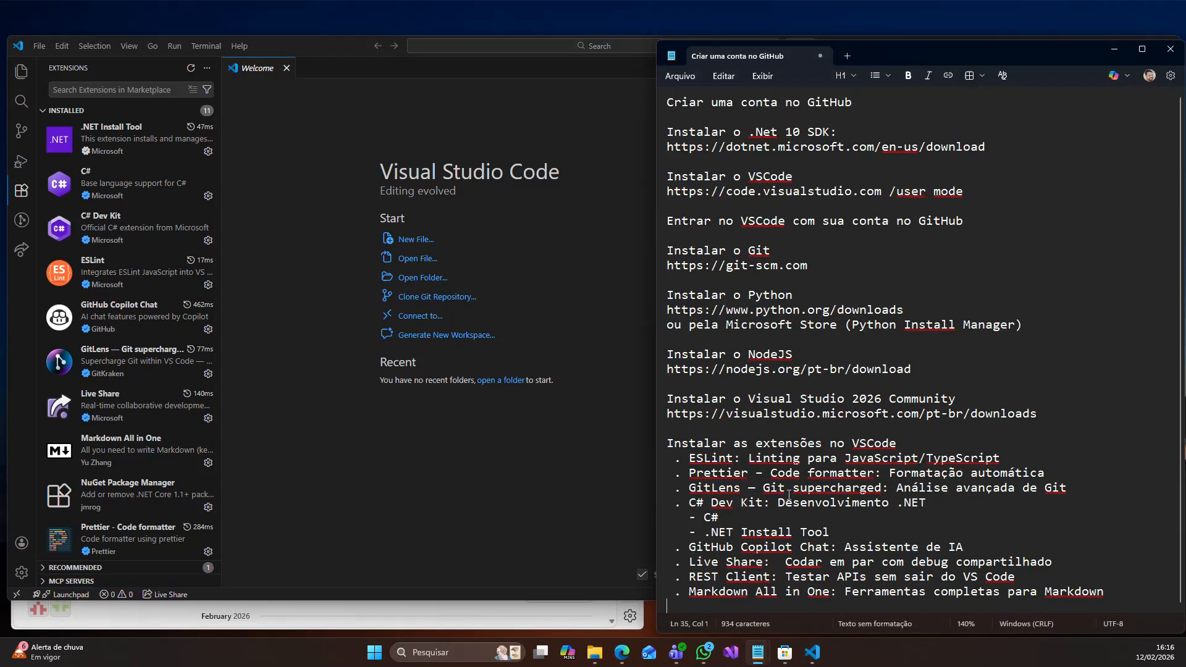
pyautogui.click(708, 475)
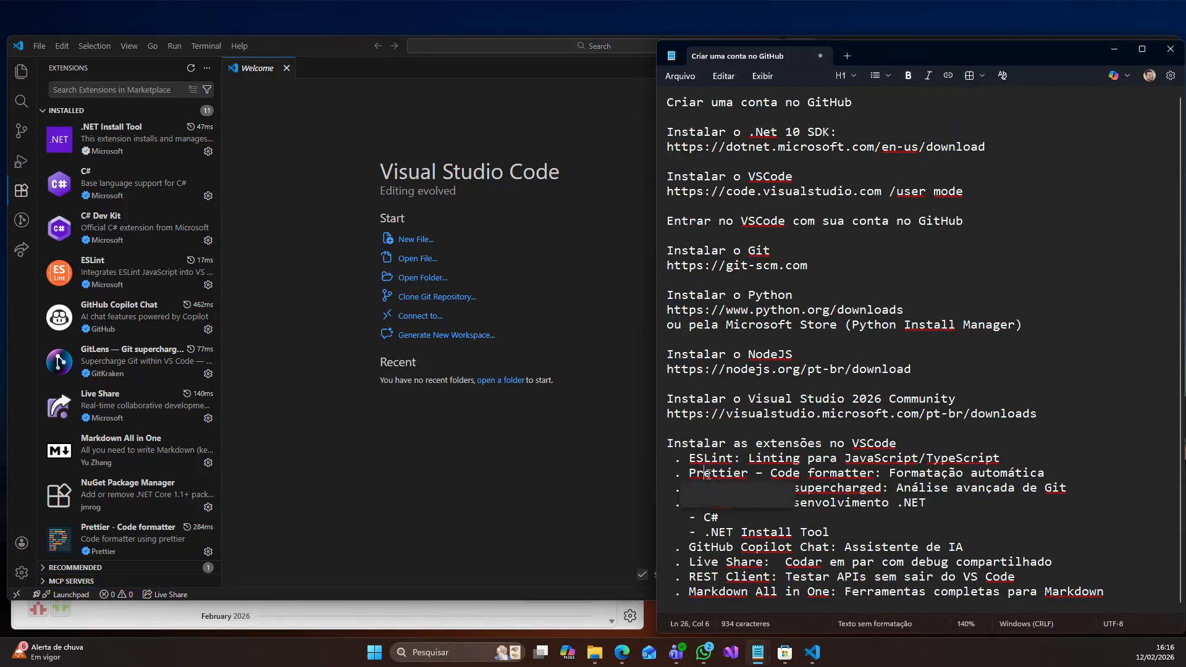
pyautogui.click(888, 506)
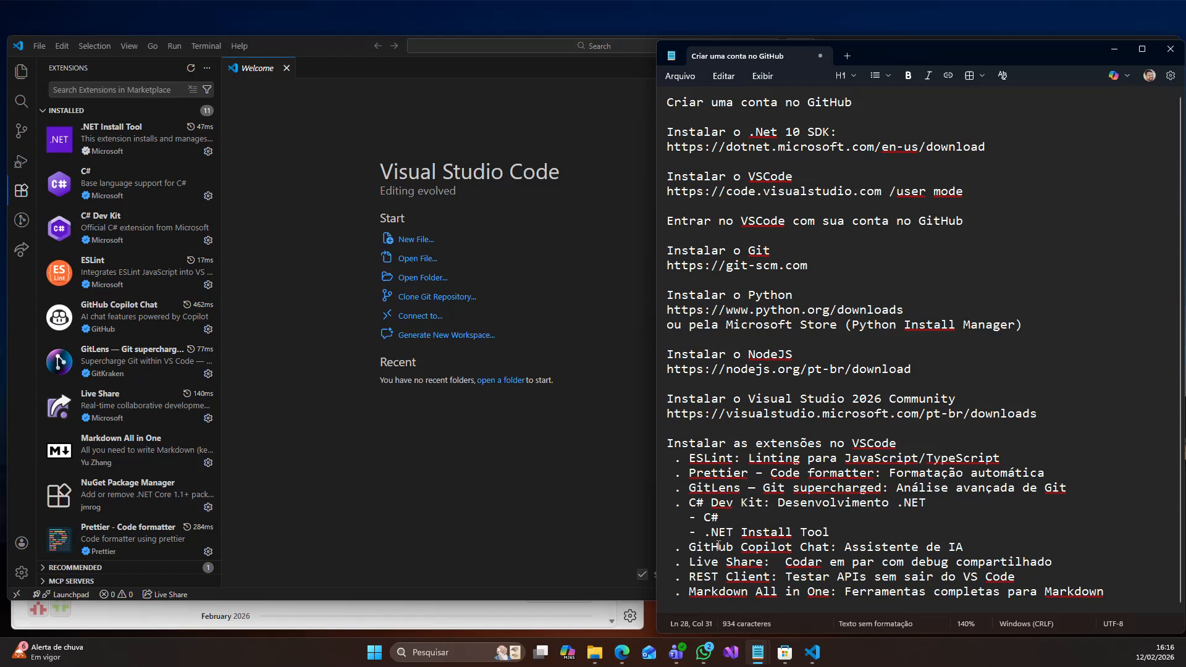
pyautogui.moveTo(771, 499); pyautogui.dragTo(839, 535)
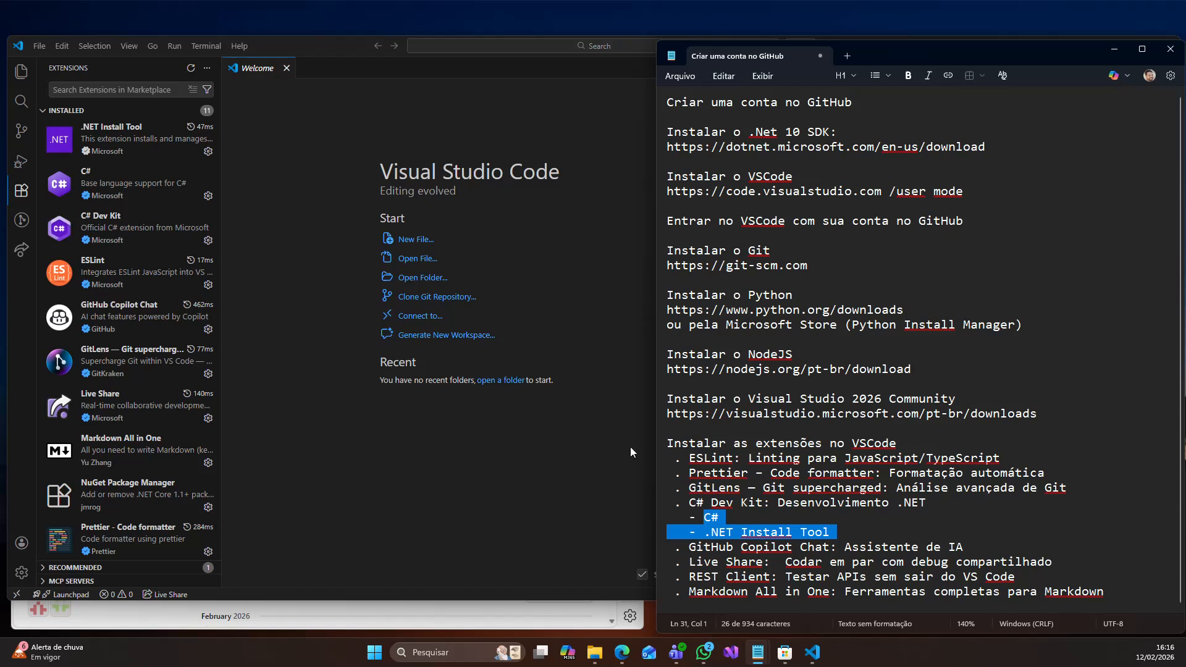
pyautogui.doubleClick(822, 545)
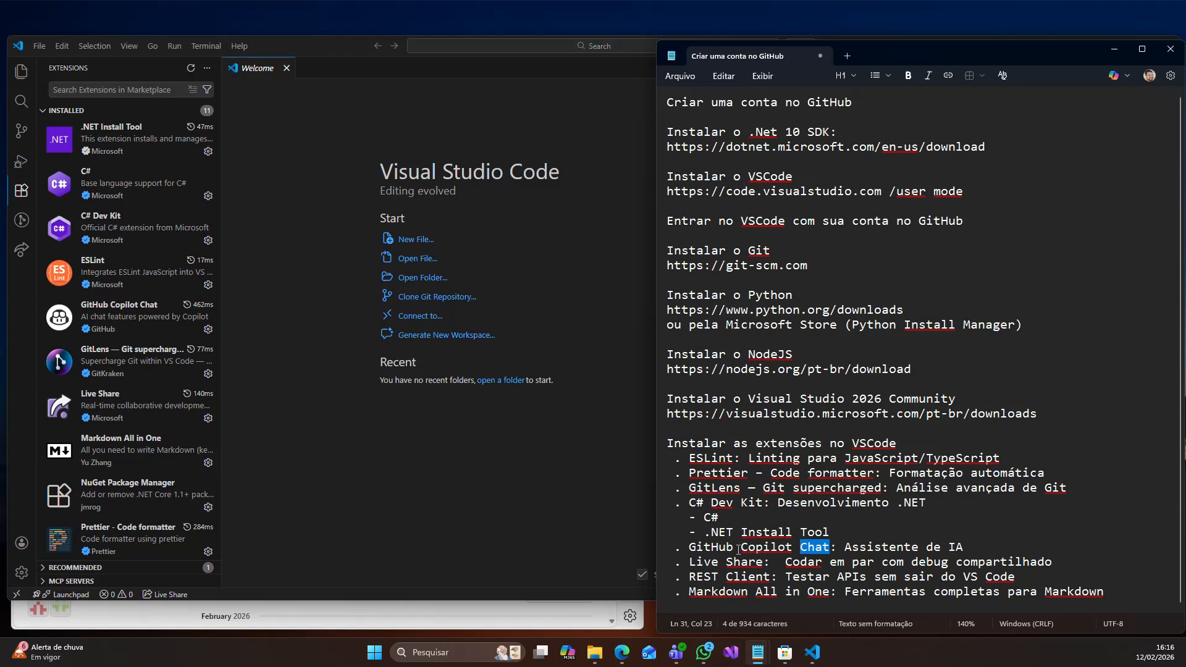
pyautogui.moveTo(691, 562); pyautogui.dragTo(772, 566)
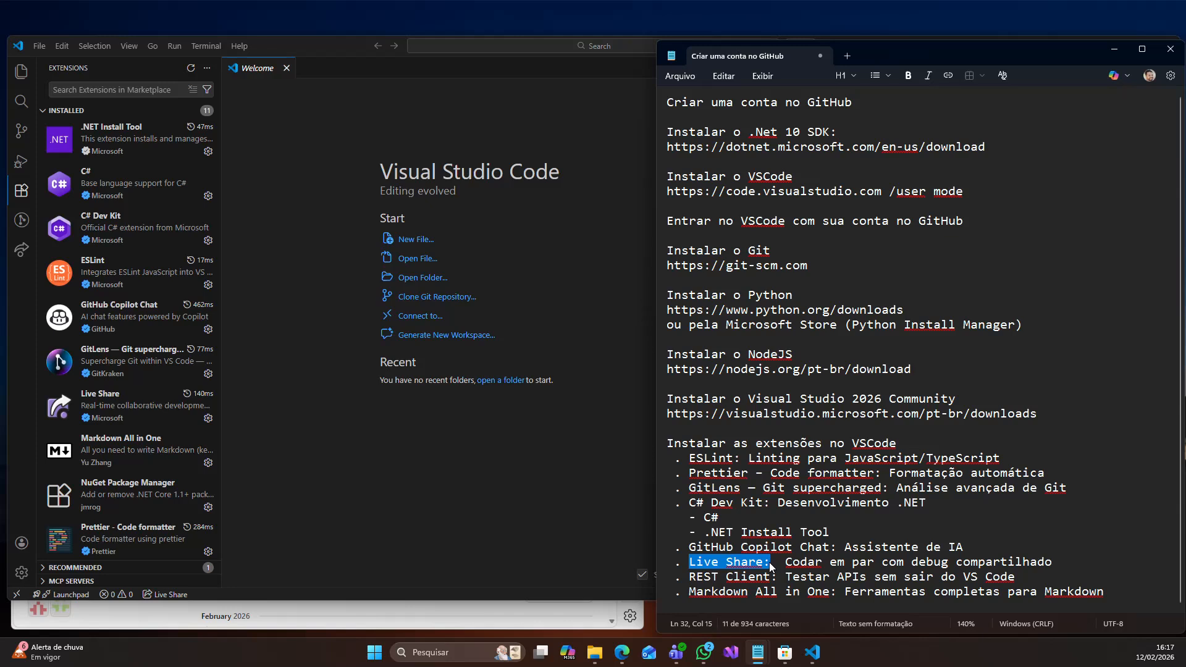
pyautogui.doubleClick(701, 577)
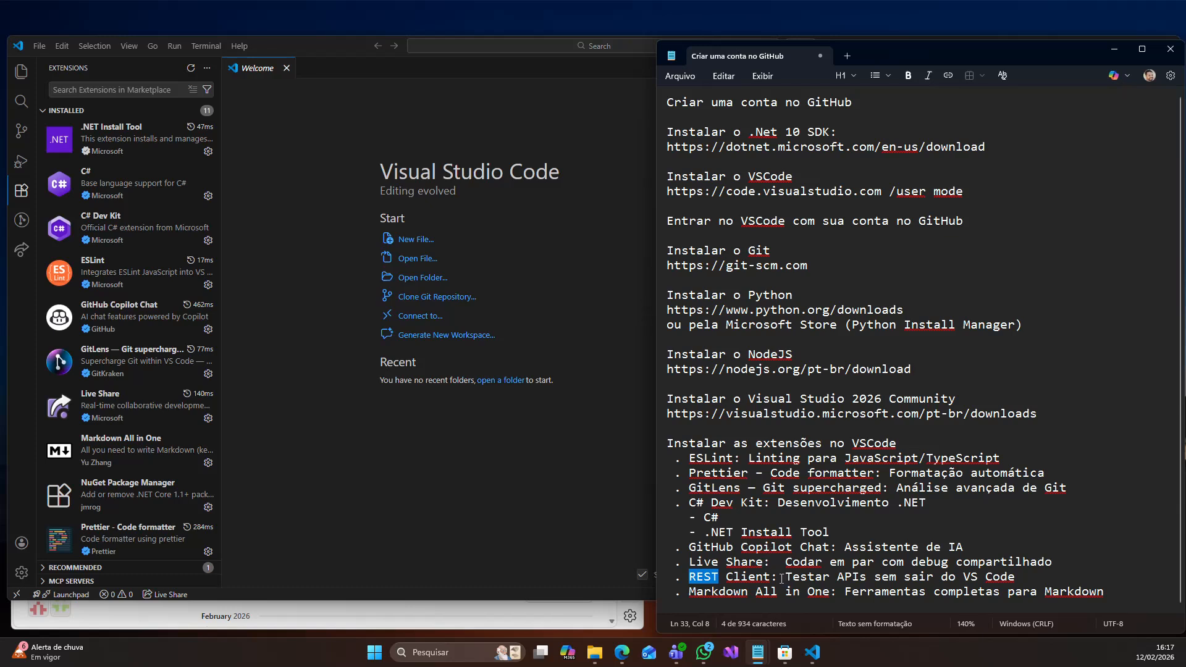
pyautogui.moveTo(779, 577); pyautogui.dragTo(688, 579)
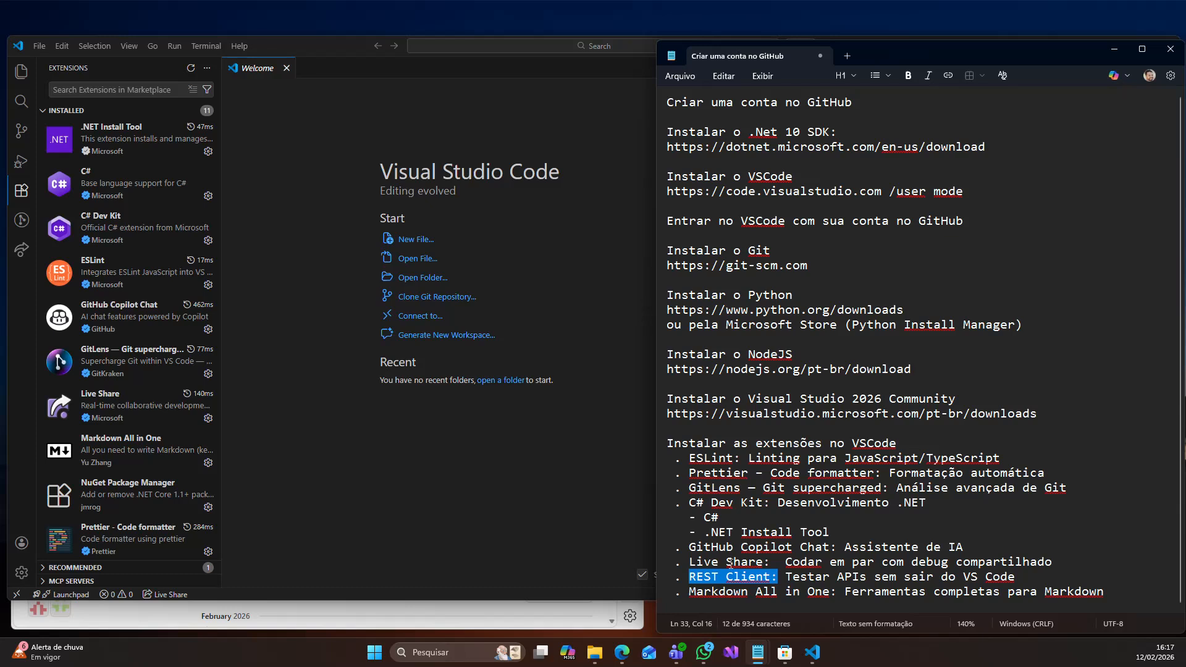
pyautogui.doubleClick(766, 593)
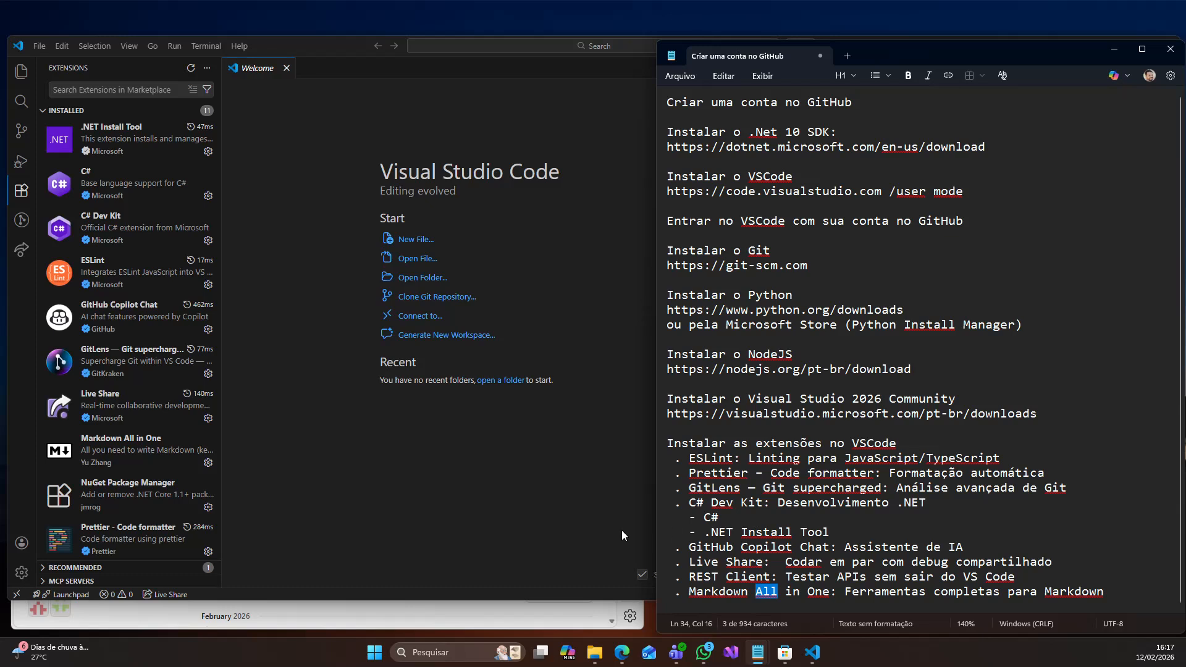
# - Switch back to Visual Studio Code, show the file Explorer and maximize the window
pyautogui.click(572, 488)
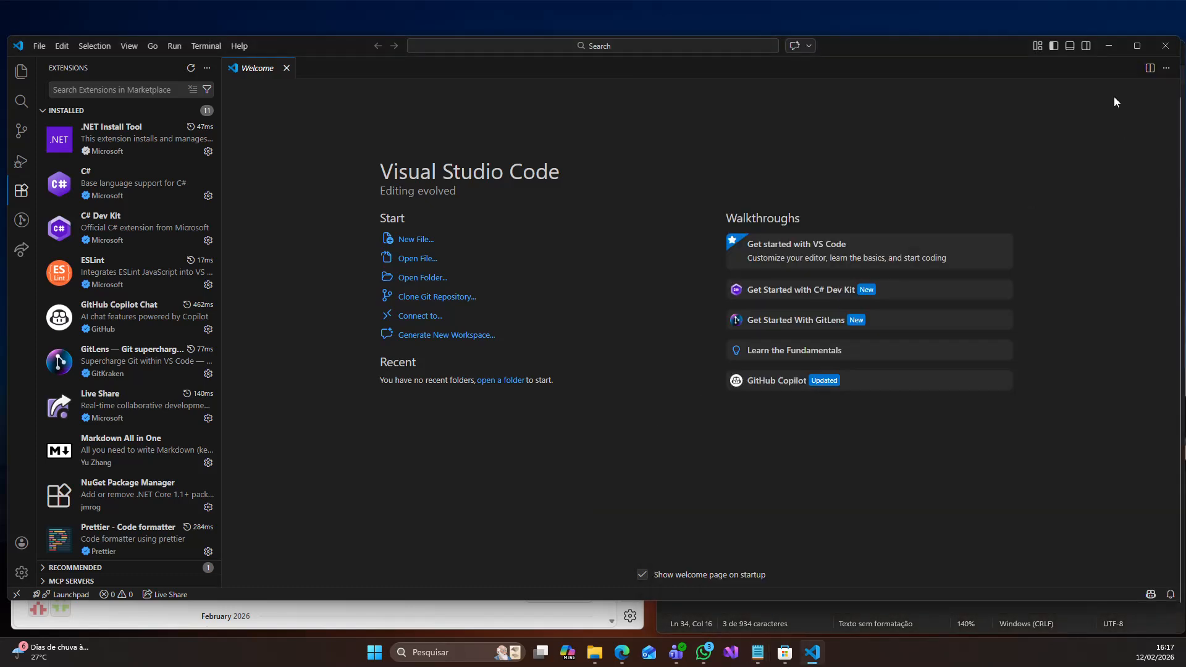
pyautogui.click(21, 71)
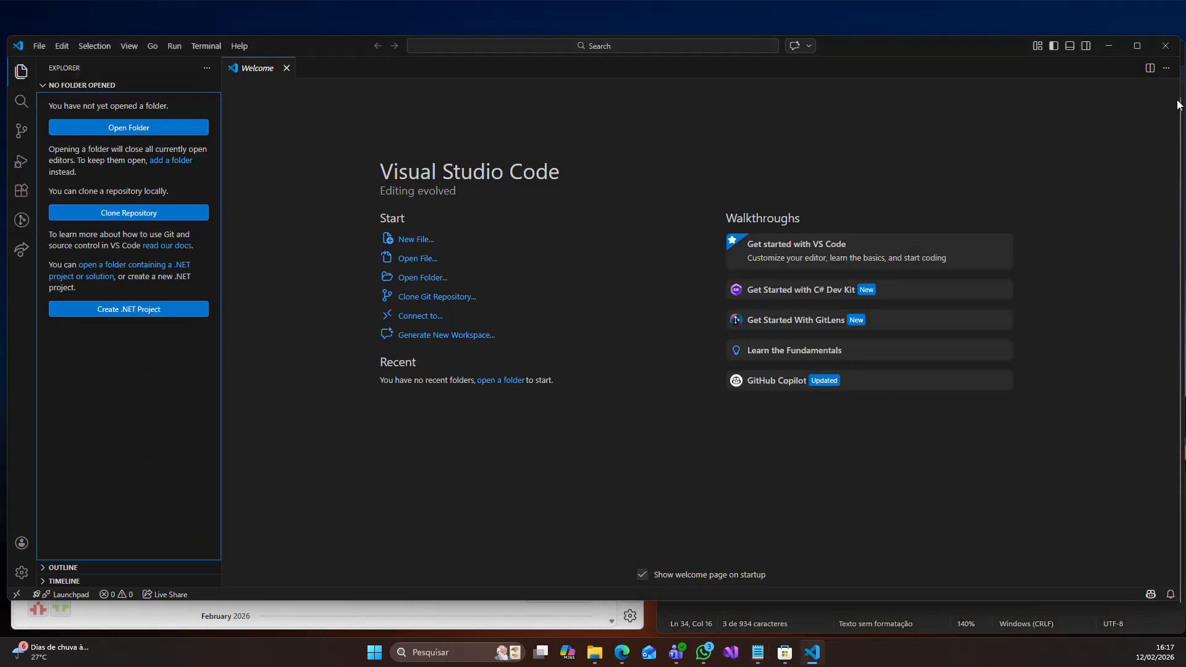
pyautogui.click(1137, 46)
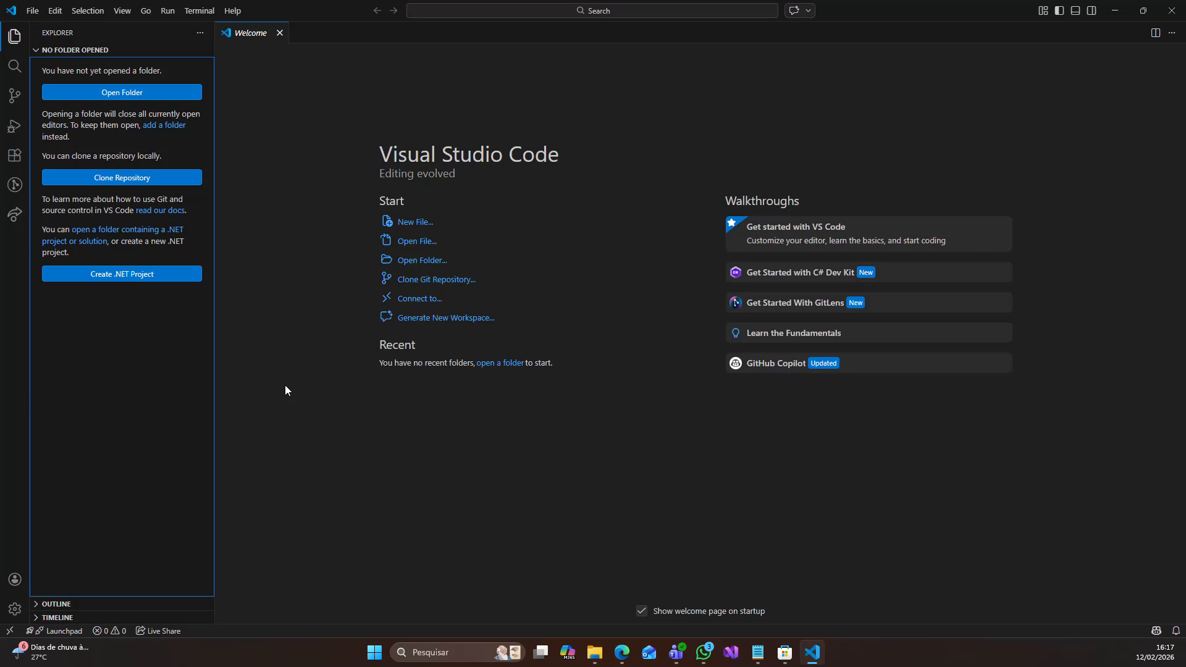
# - Glance at the installed extensions, return to the Explorer and start a new .NET project from the Aplicativo do Console template
pyautogui.click(14, 155)
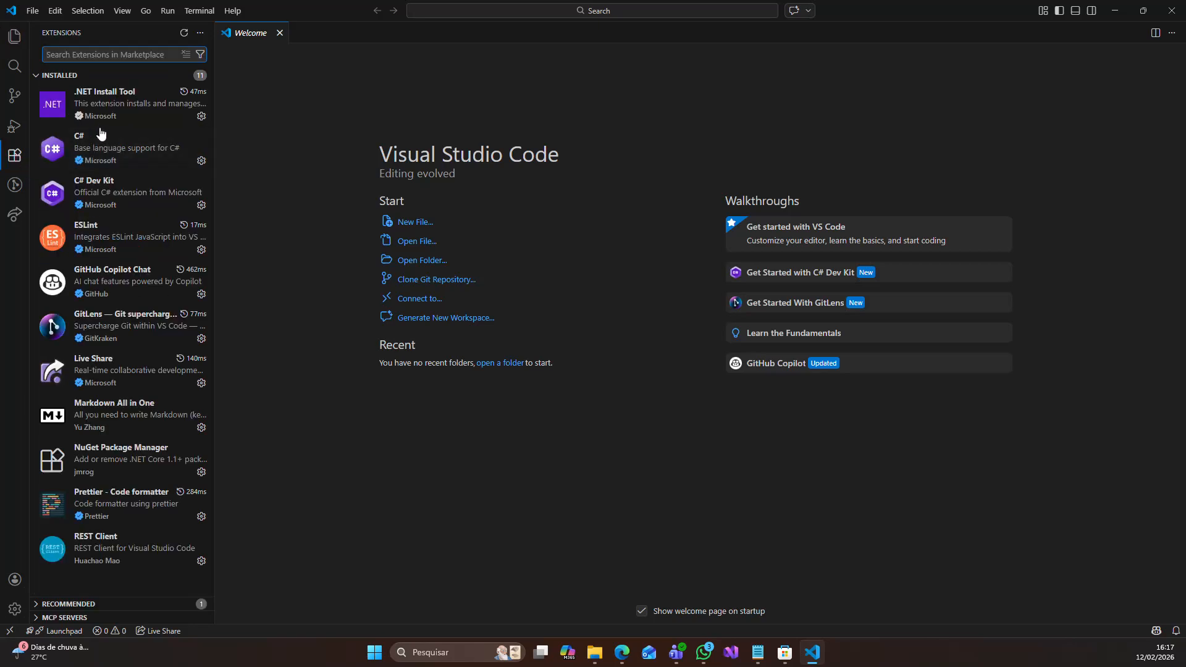
pyautogui.click(15, 36)
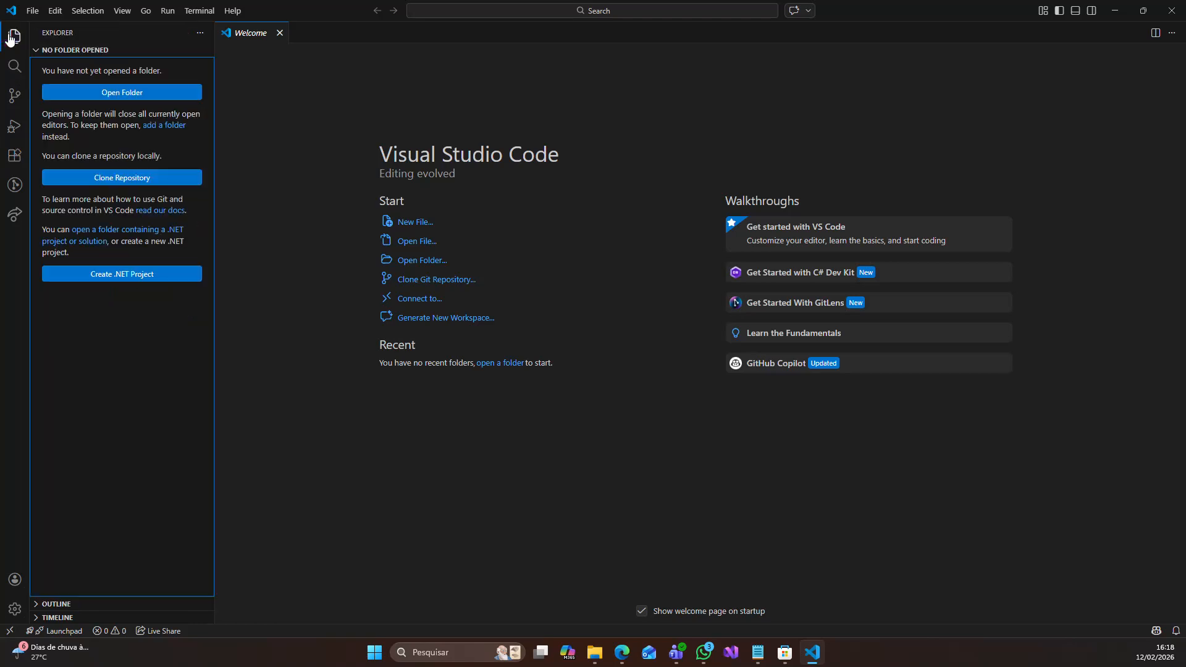
pyautogui.click(139, 276)
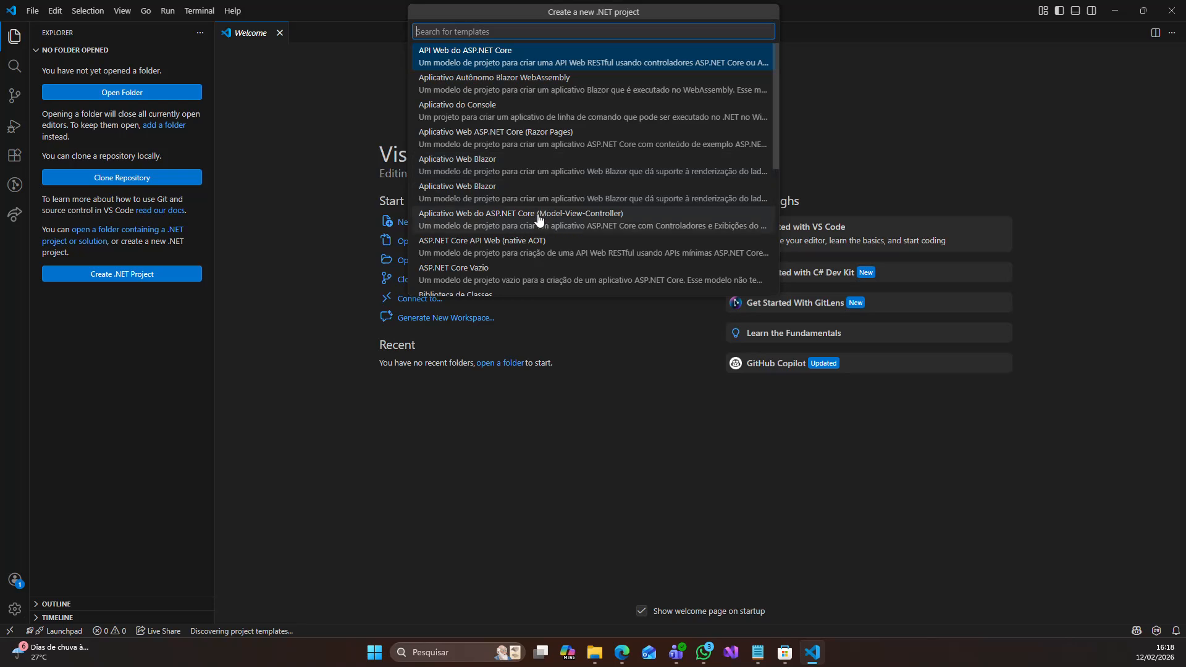
pyautogui.click(519, 111)
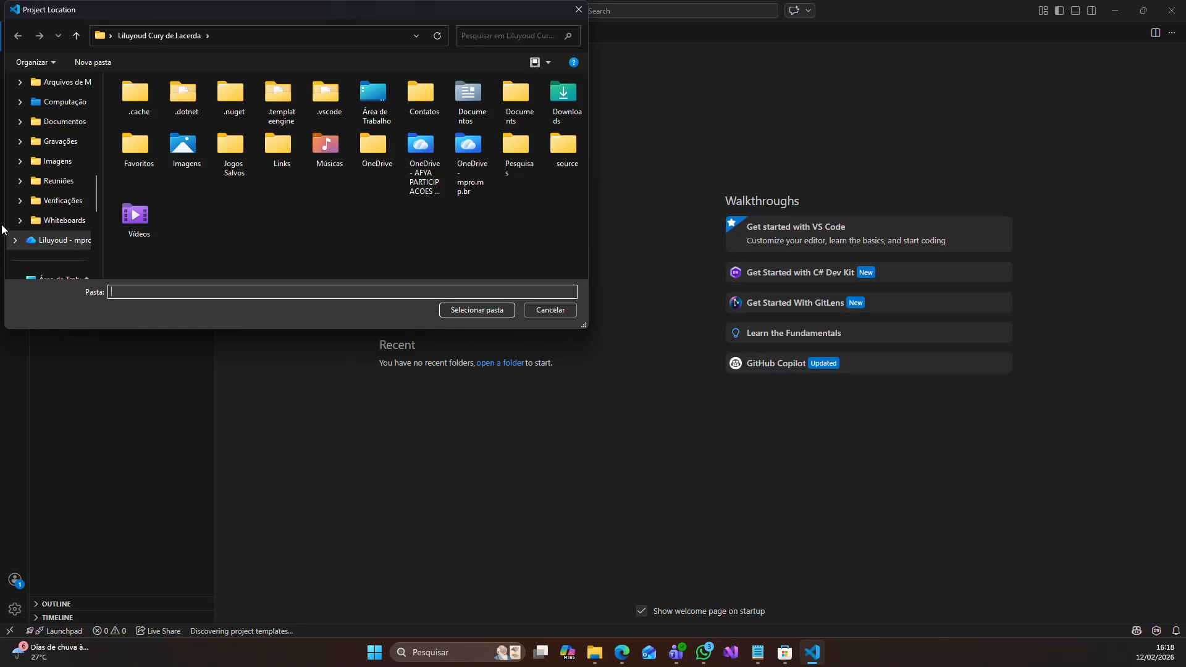
# - Create a folder named afya-poo on the Dev (D:) drive and select it as the project location
pyautogui.scroll(-5, 73, 243)
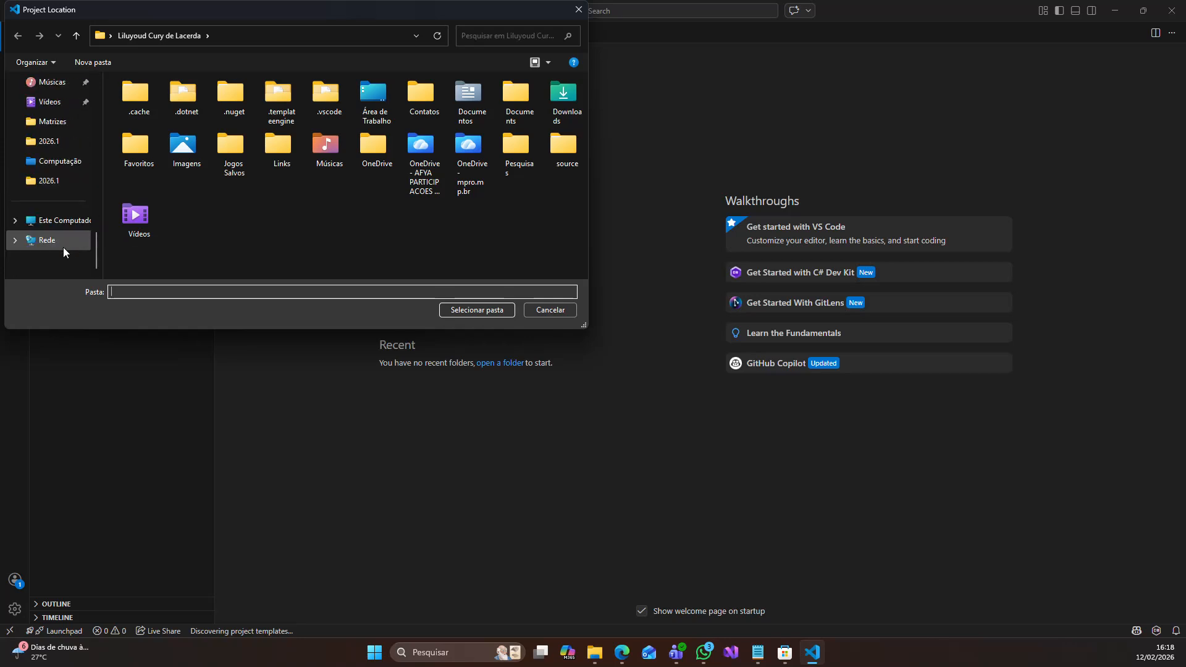
pyautogui.click(61, 220)
pyautogui.doubleClick(343, 111)
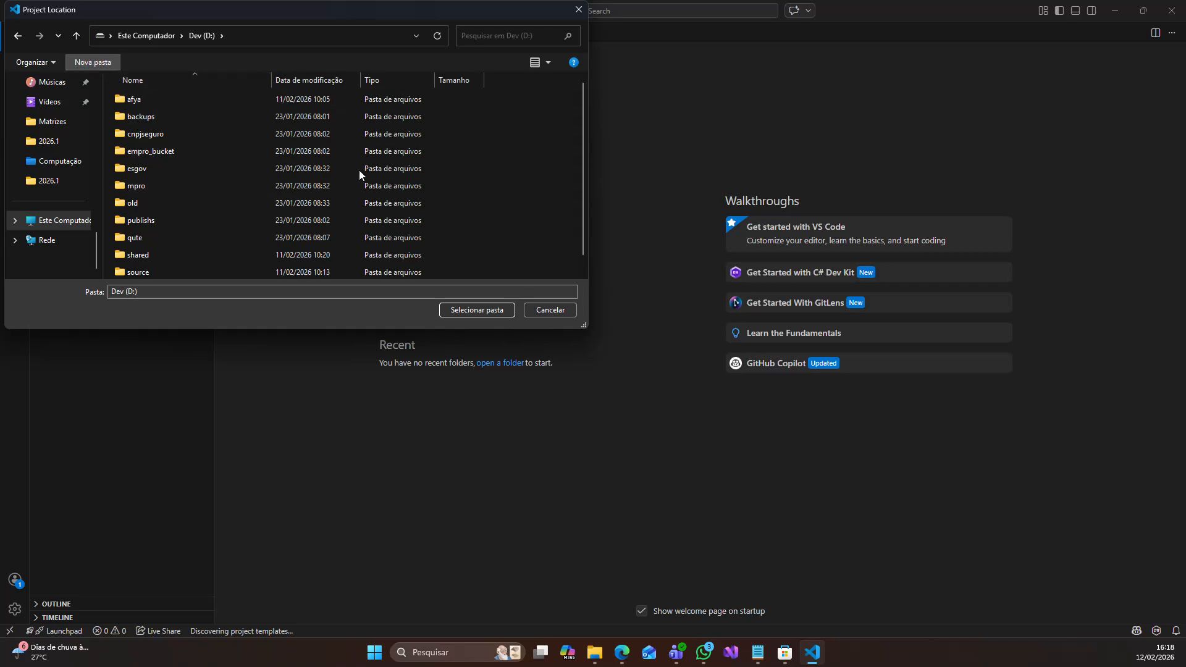
pyautogui.write('afy')
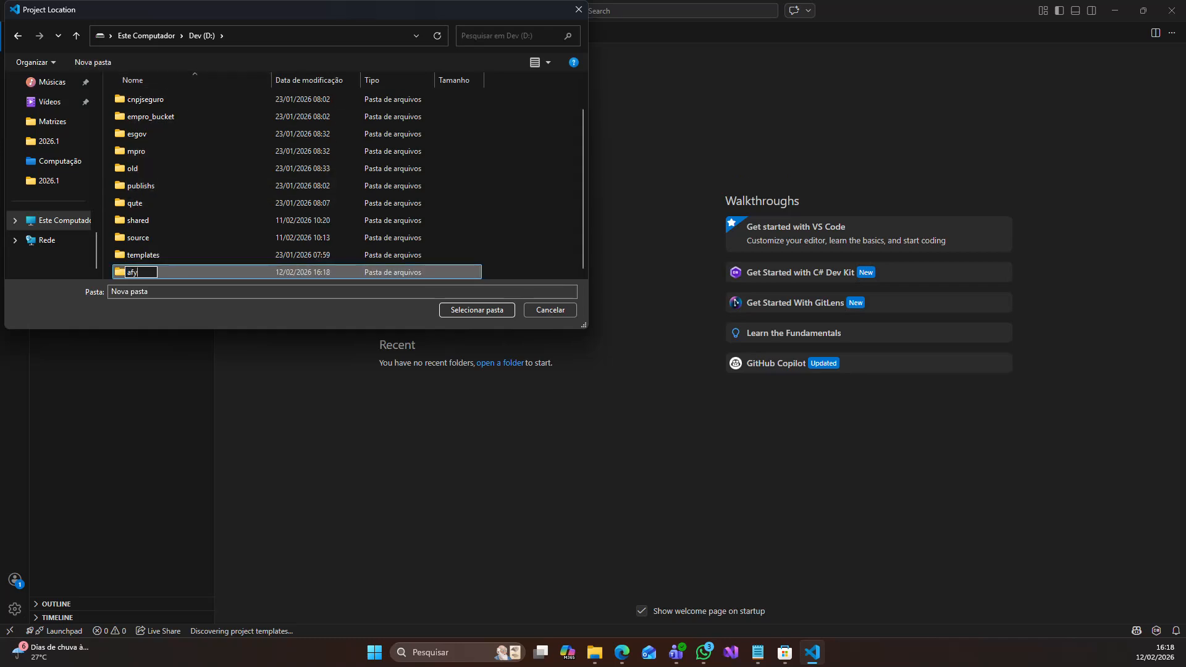
pyautogui.write('a-poo')
pyautogui.press('Return')
pyautogui.press('Return')
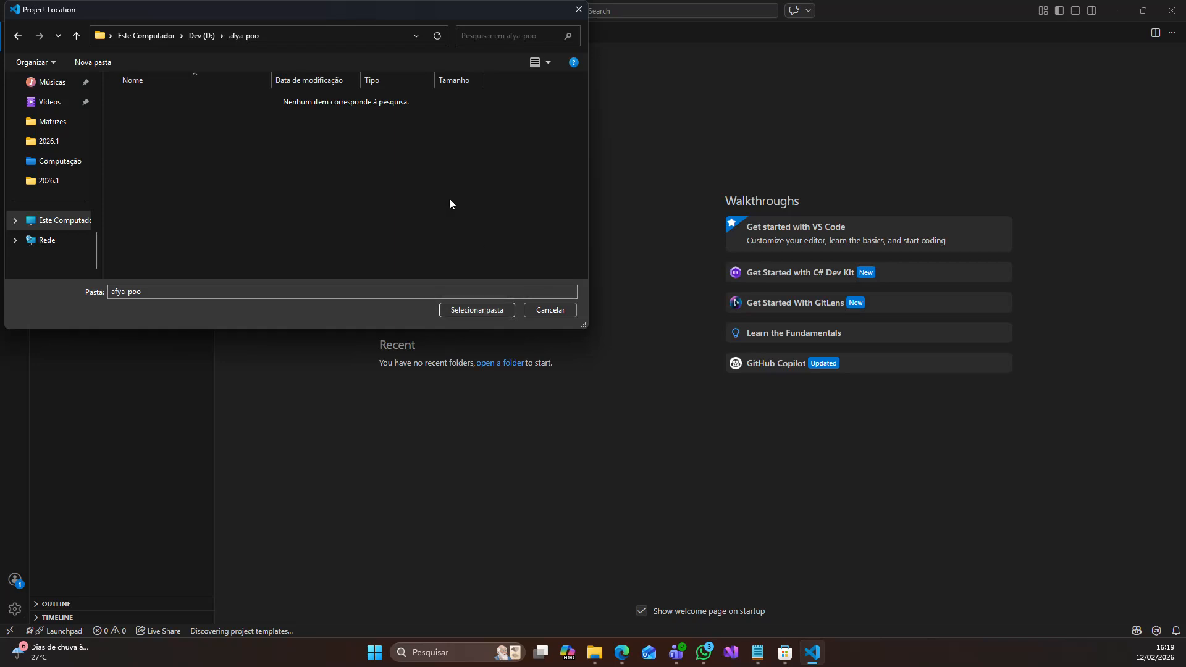
pyautogui.click(475, 310)
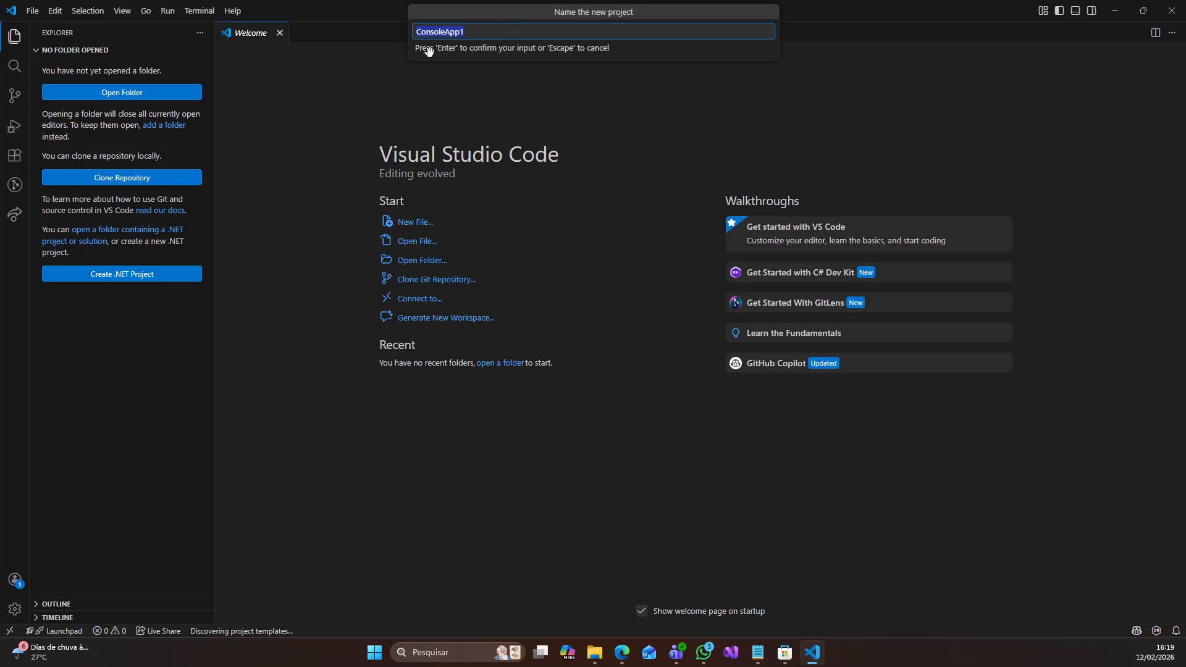
pyautogui.press('Return')
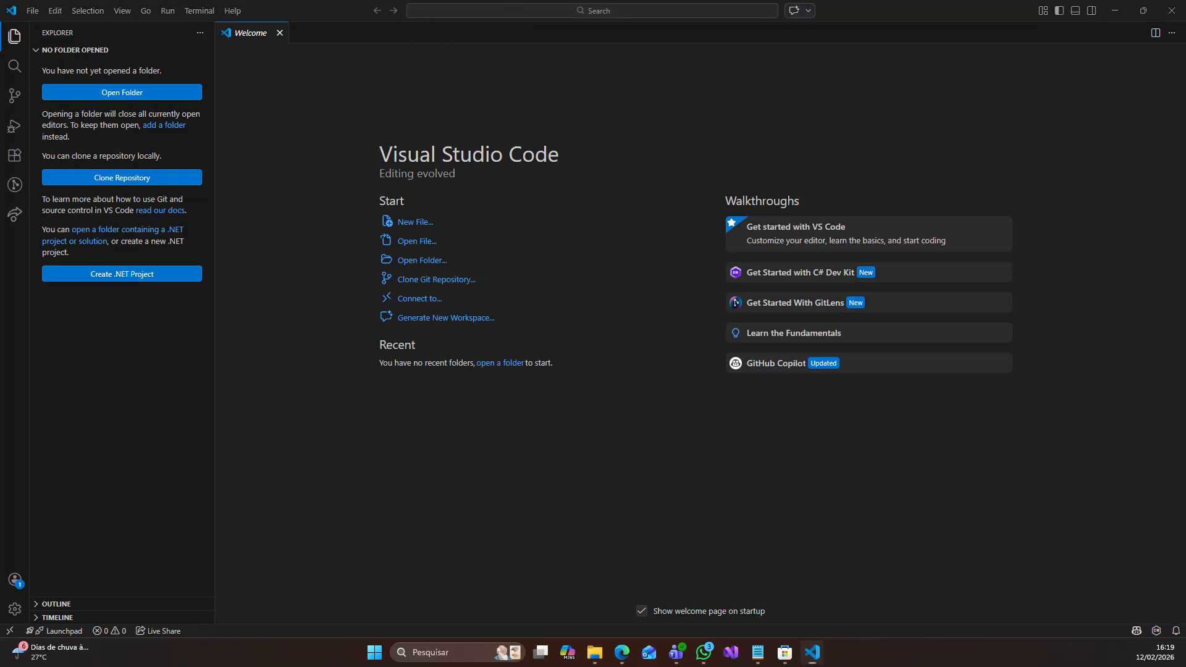
pyautogui.click(590, 14)
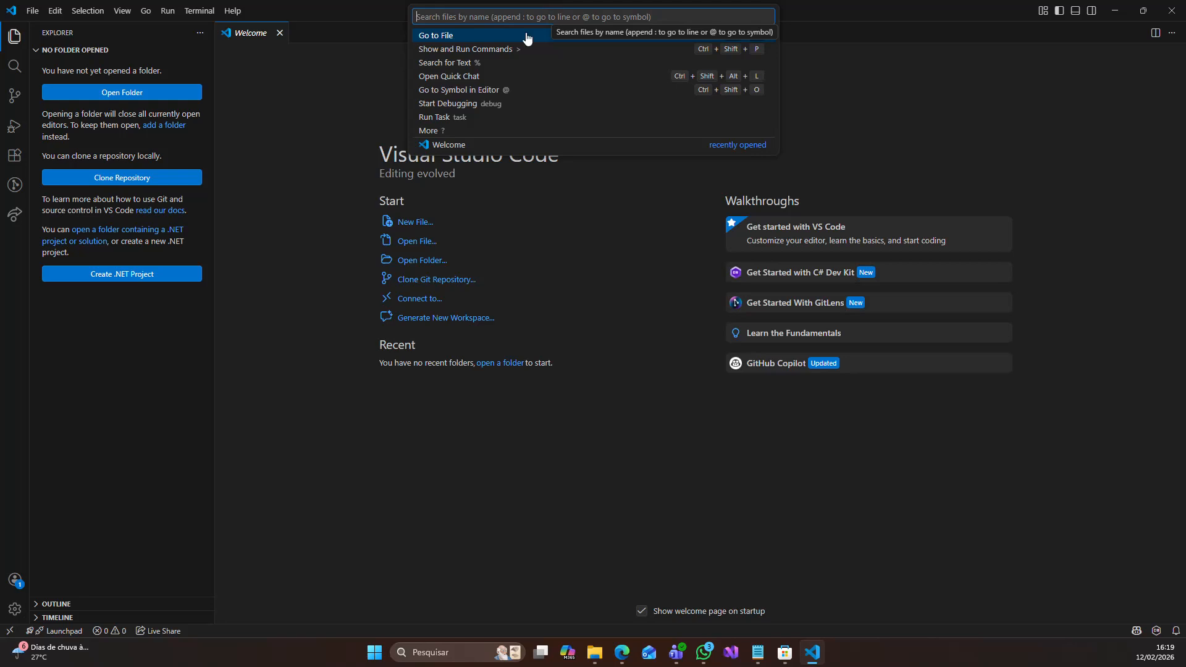
pyautogui.click(555, 201)
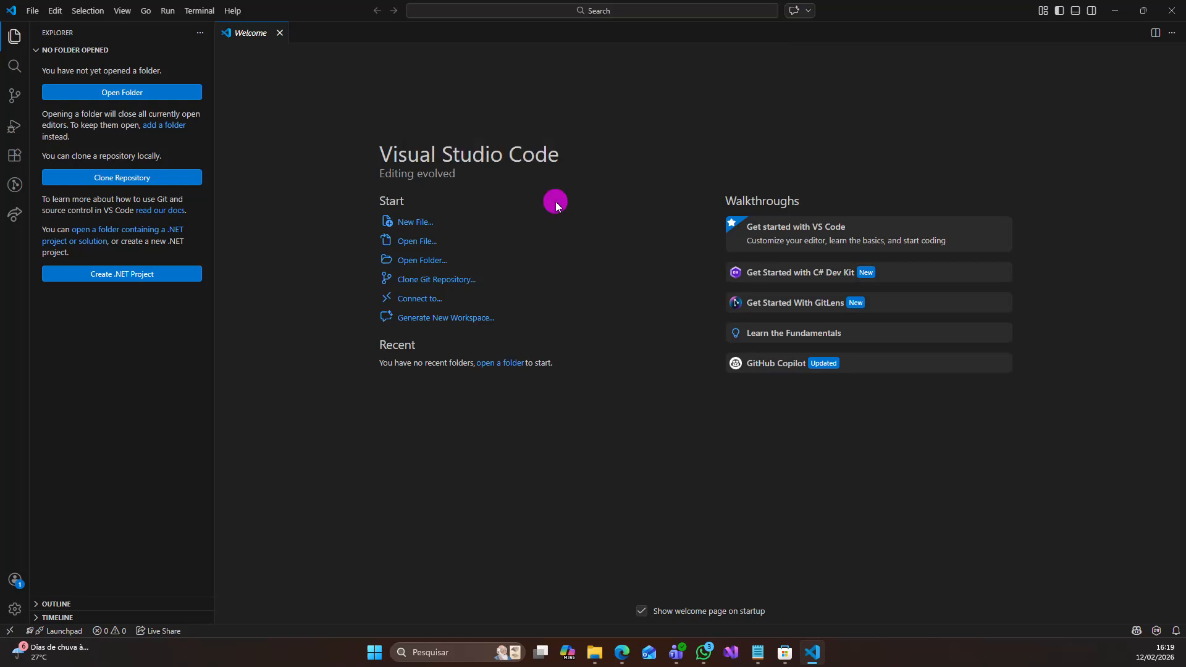
# - Start a new Aplicativo do Console .NET project and select the afya-poo folder on Dev (D:) as its location
pyautogui.click(131, 274)
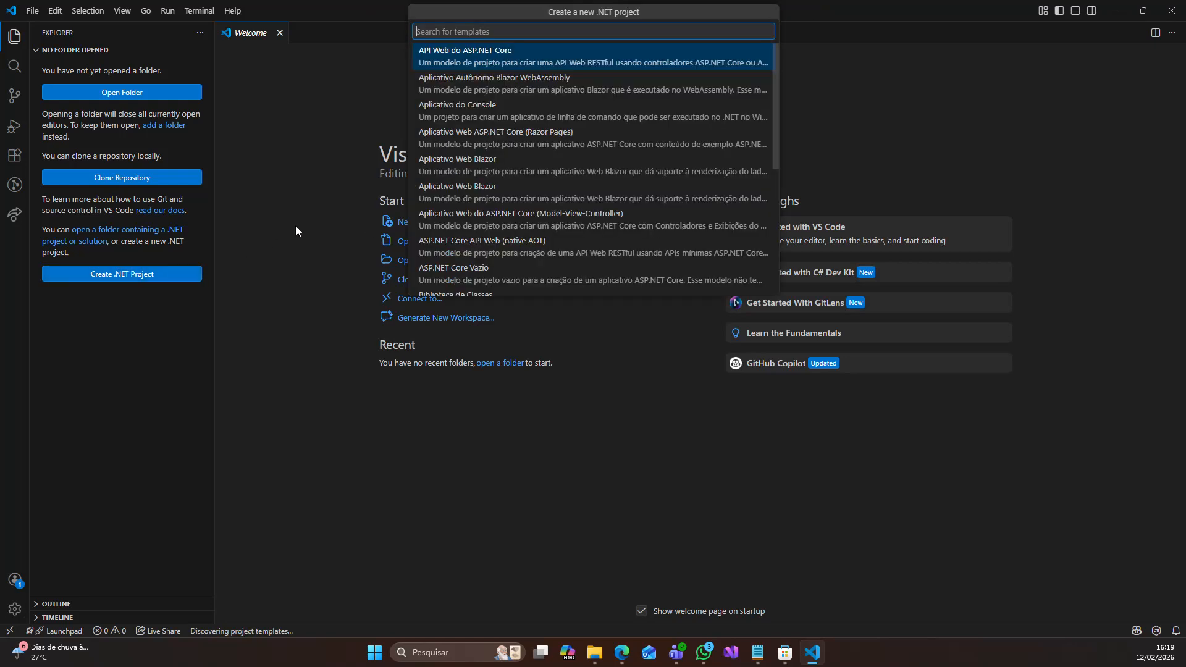
pyautogui.click(501, 113)
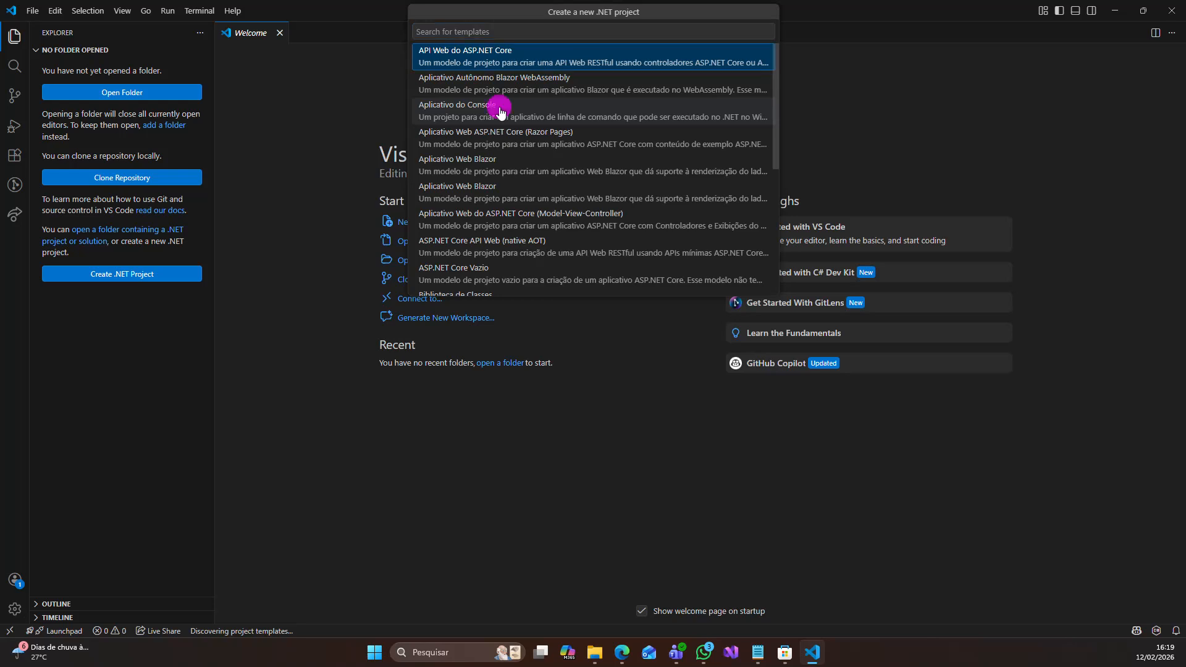
pyautogui.scroll(-3, 90, 200)
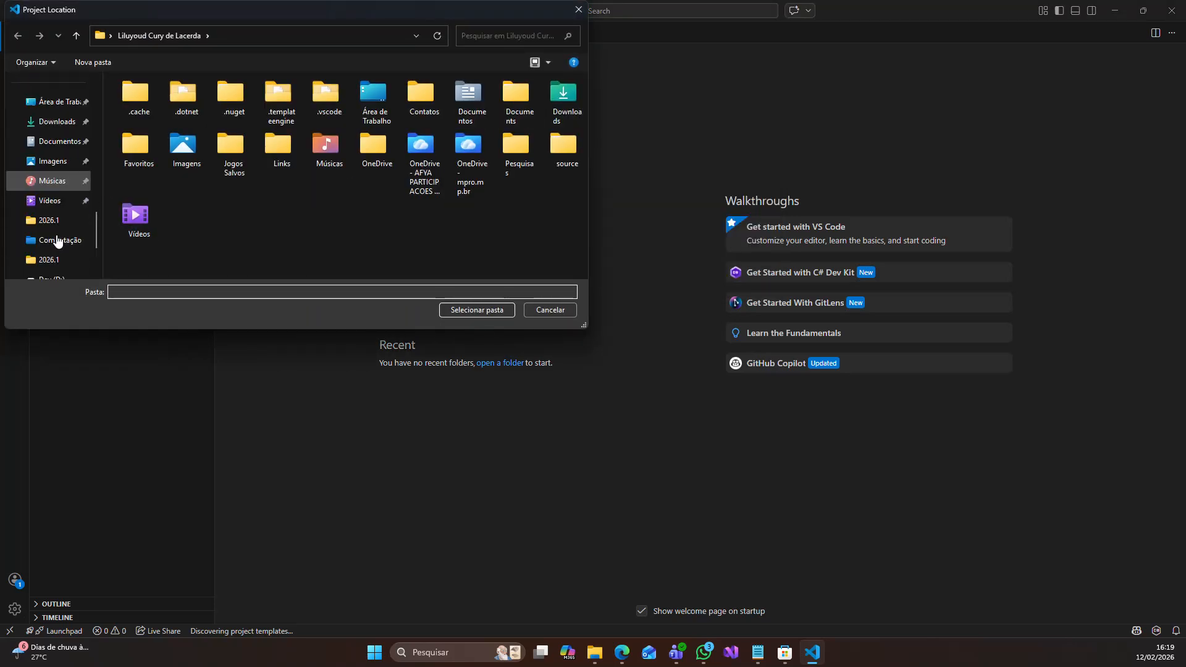
pyautogui.click(67, 183)
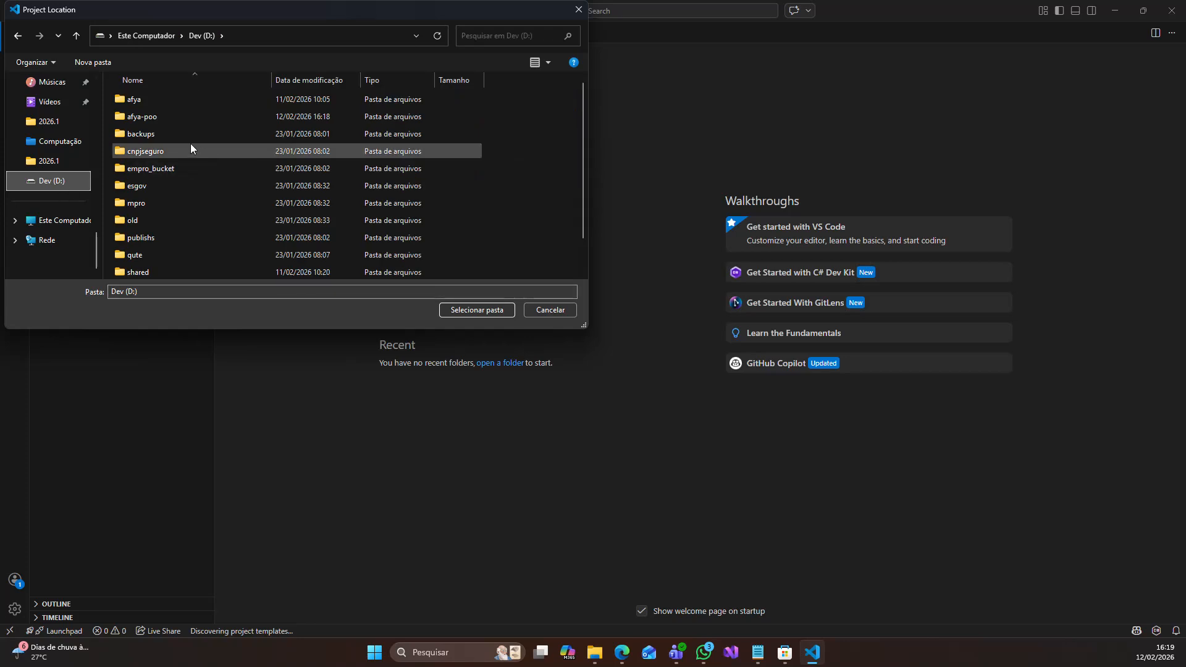
pyautogui.doubleClick(176, 116)
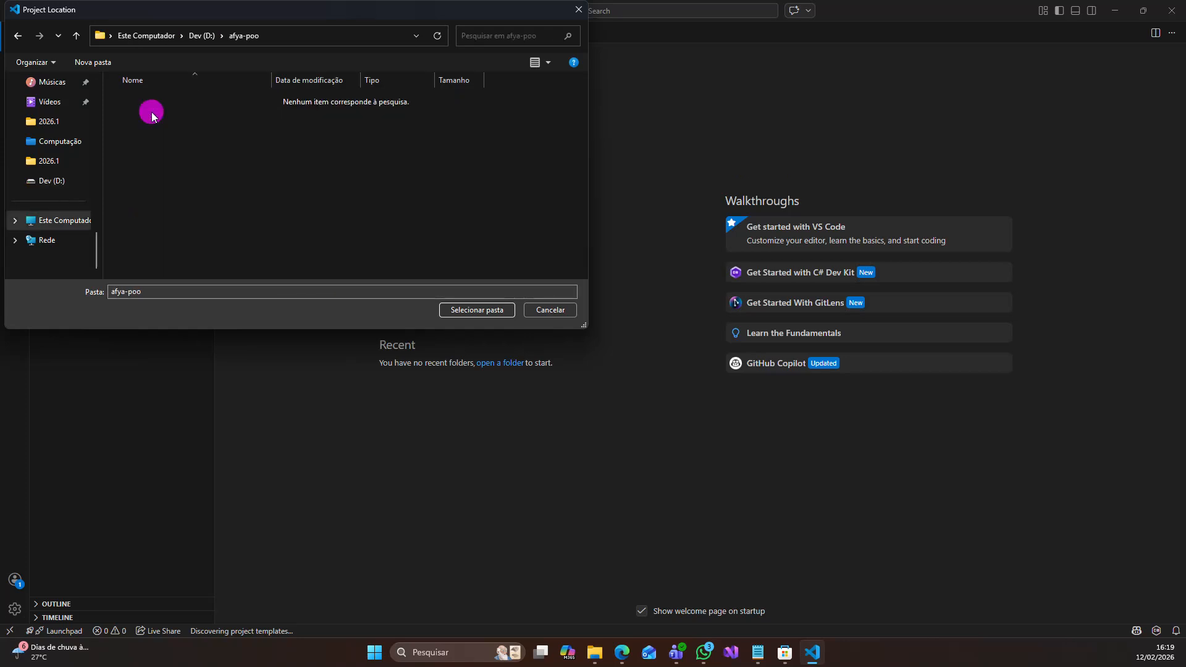
pyautogui.click(460, 309)
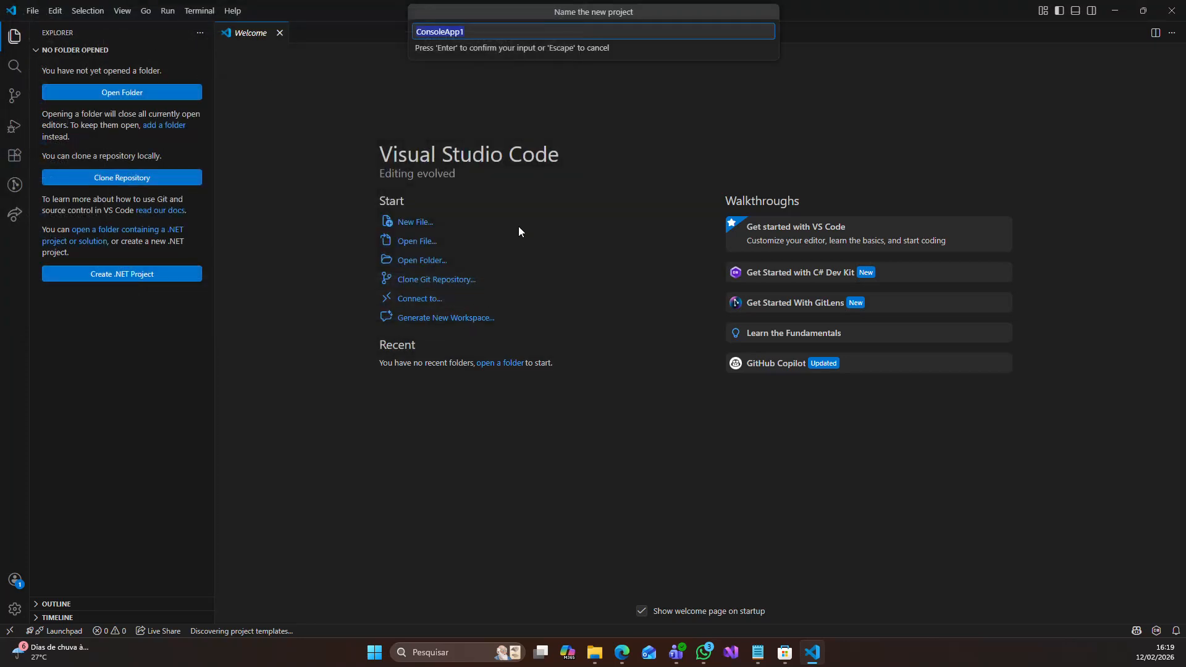
# - Name the project Aula01 and create it with the .slnx solution file format
pyautogui.click(483, 30)
pyautogui.write('Aula01')
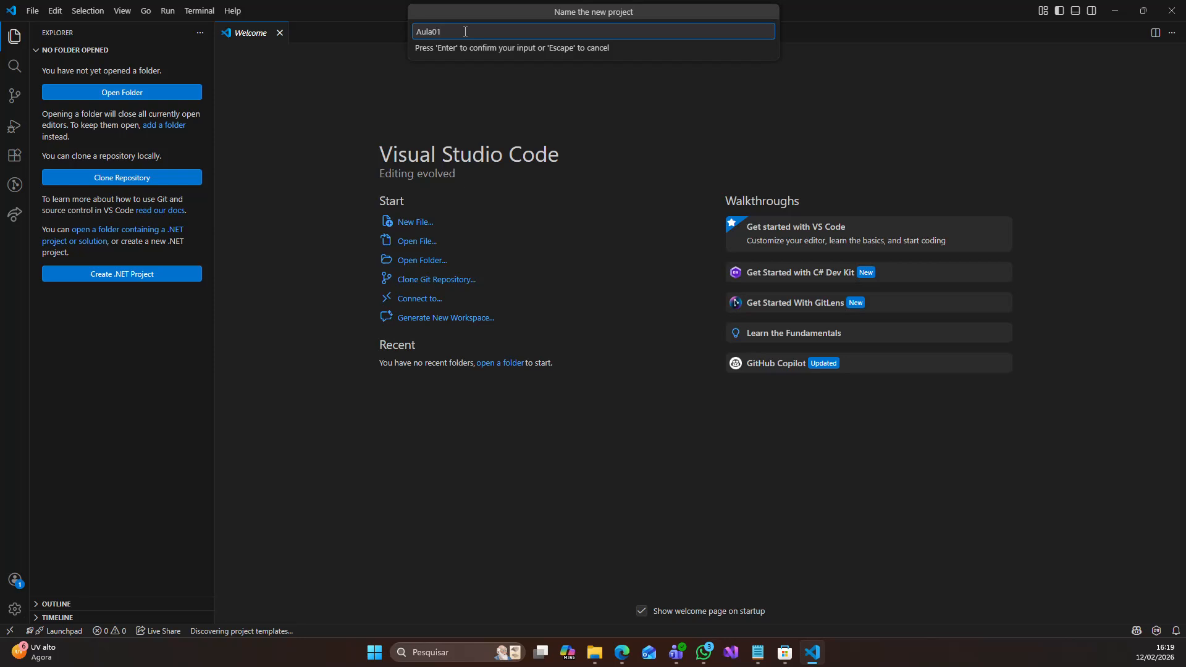
pyautogui.press('Return')
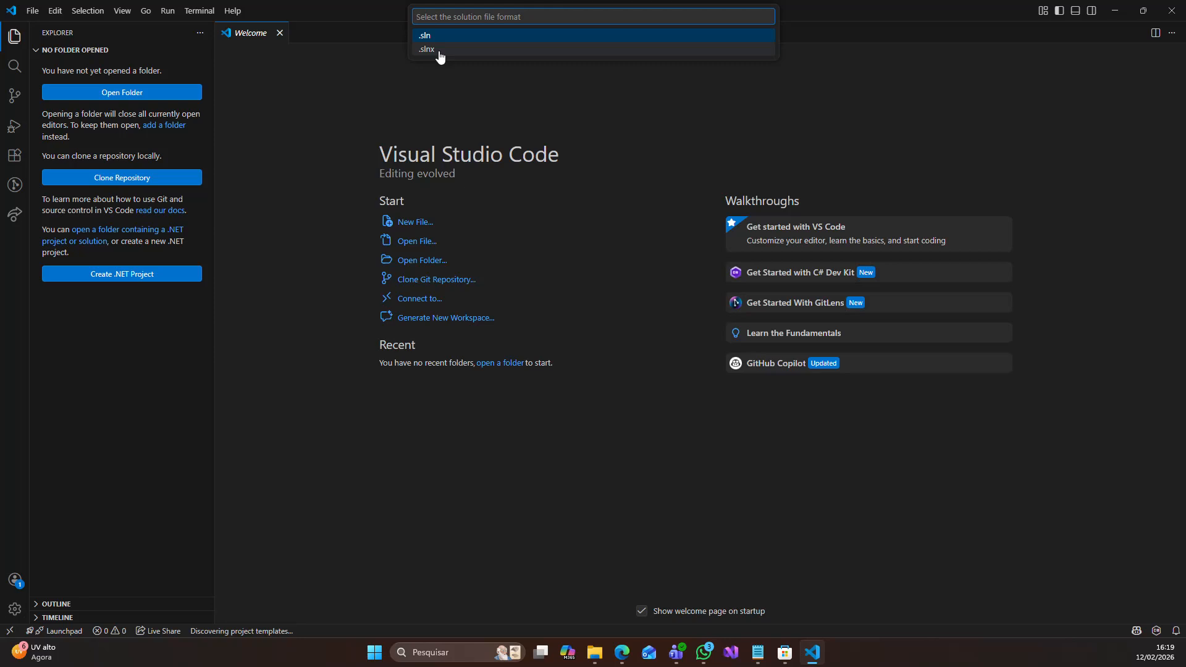
pyautogui.click(440, 51)
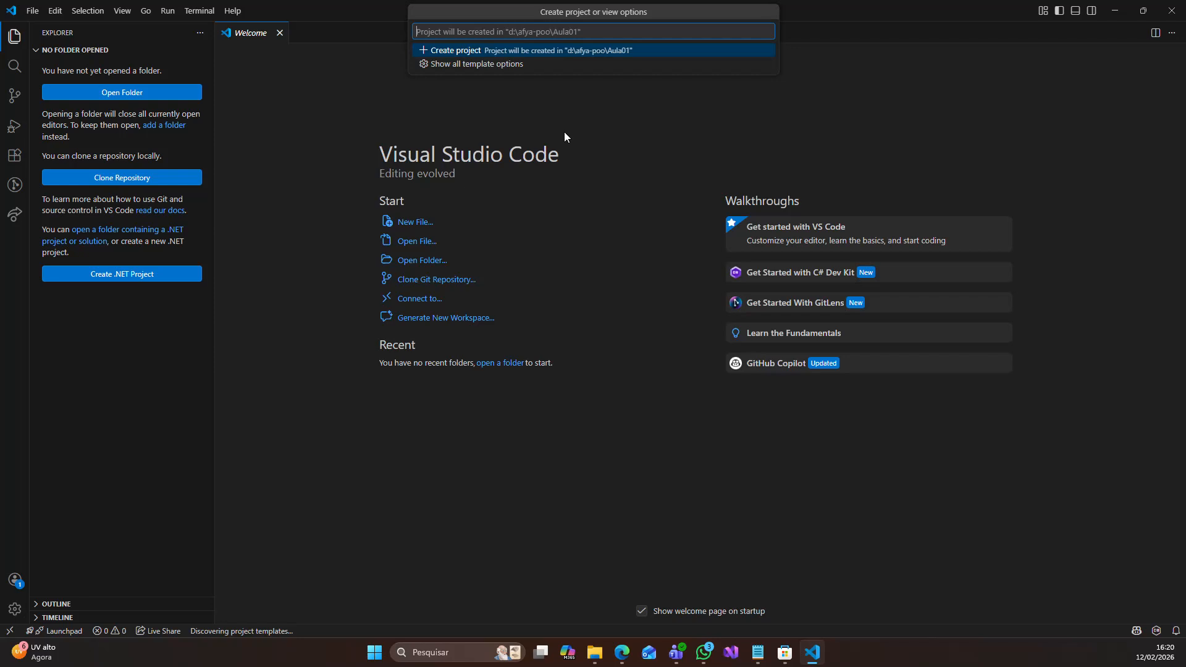
pyautogui.click(471, 51)
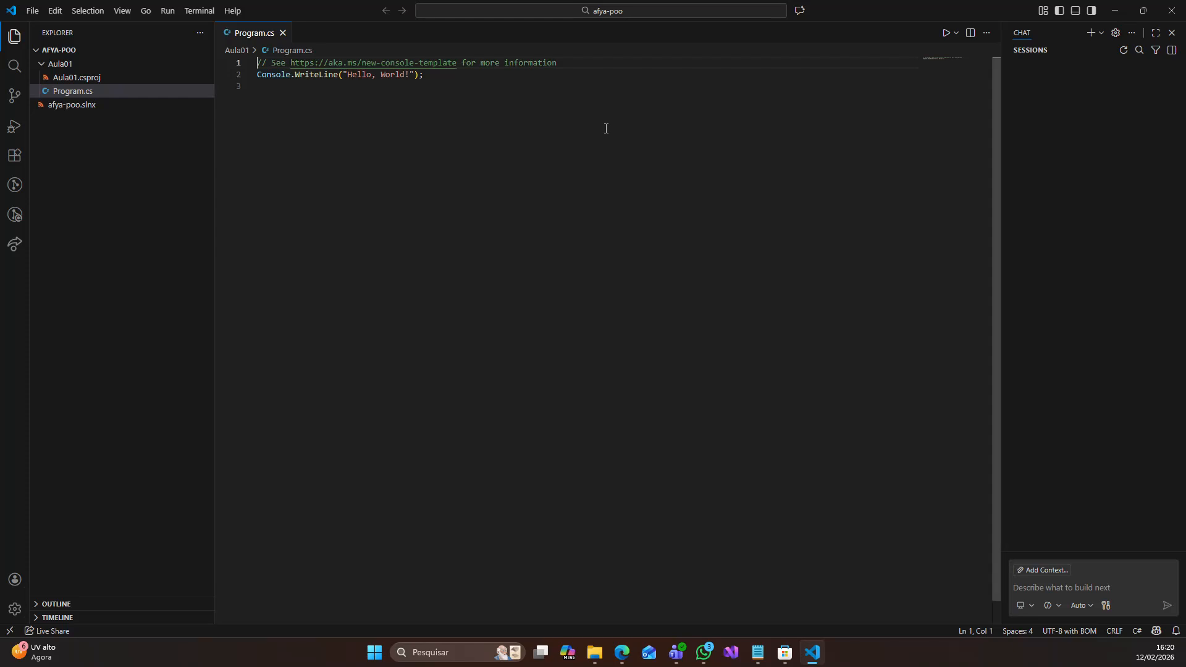
# - Collapse the Aula01 folder in the Explorer and put the cursor on the last line of Program.cs
pyautogui.click(42, 67)
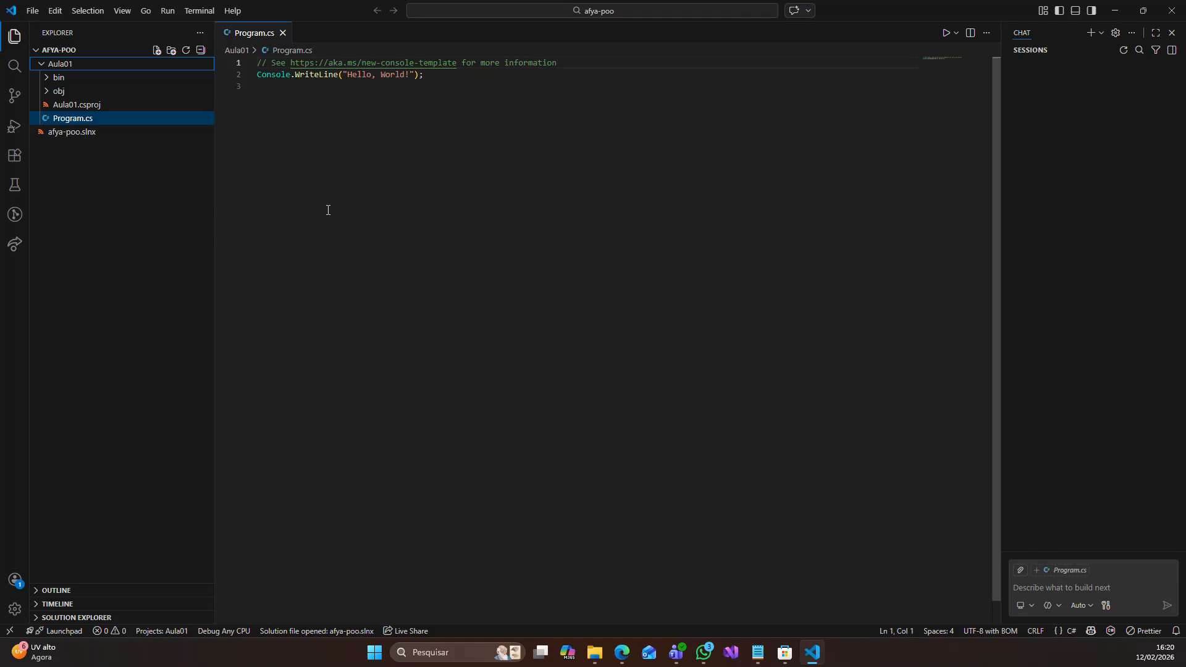
pyautogui.click(40, 66)
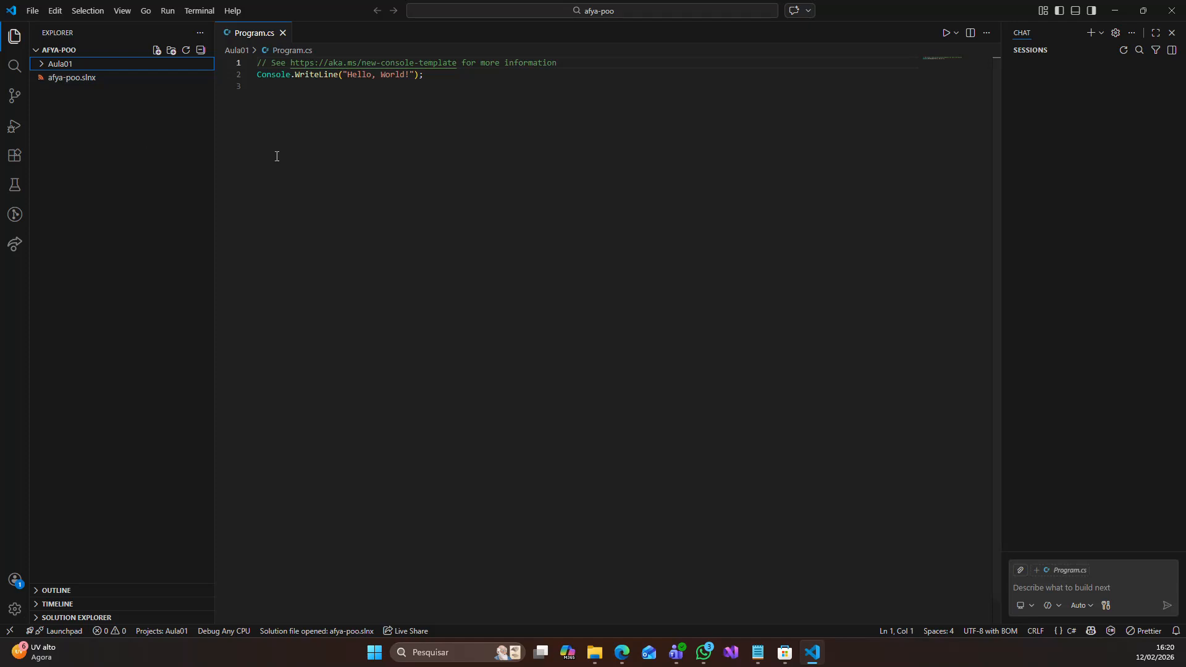
pyautogui.click(345, 158)
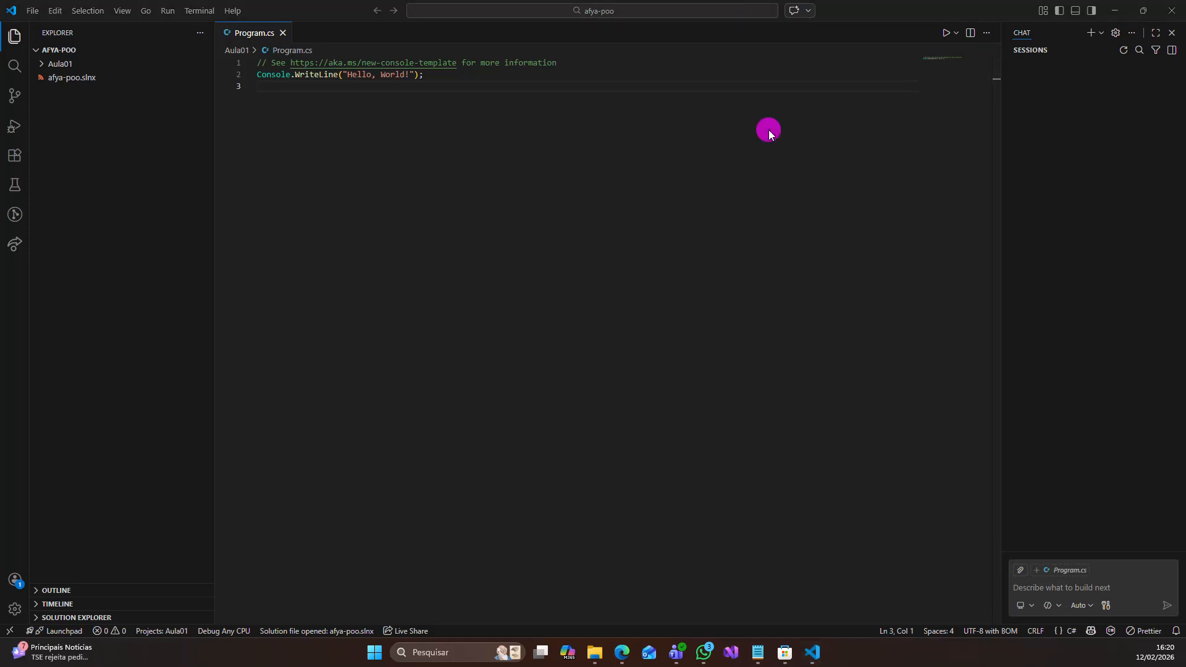
# - Run Program.cs and highlight the program's output line in the terminal
pyautogui.click(947, 33)
pyautogui.click(946, 33)
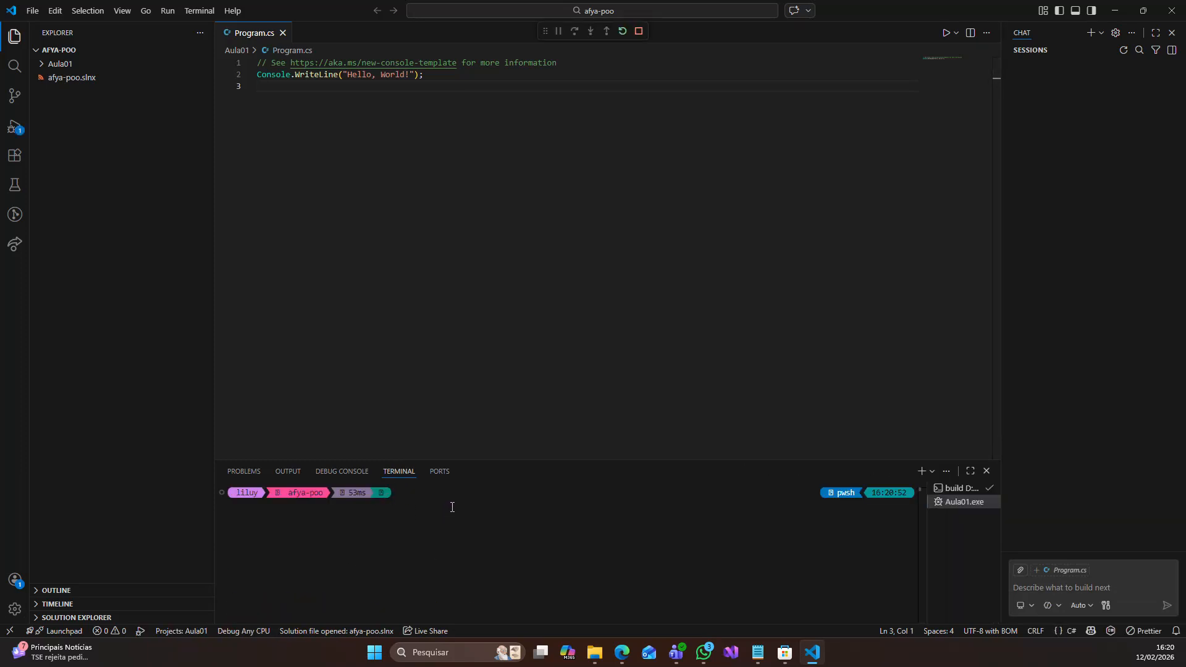
pyautogui.click(405, 517)
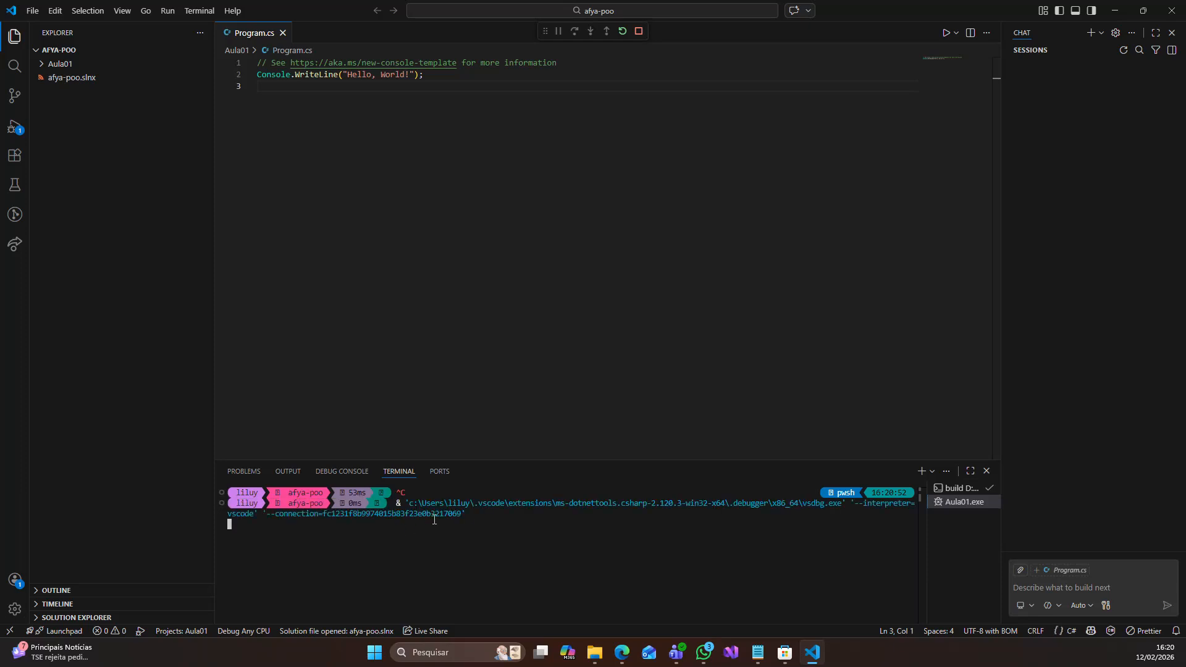
pyautogui.tripleClick(260, 526)
# - Insert the line Console.Clear(); above the Console.WriteLine statement in Program.cs
pyautogui.click(452, 80)
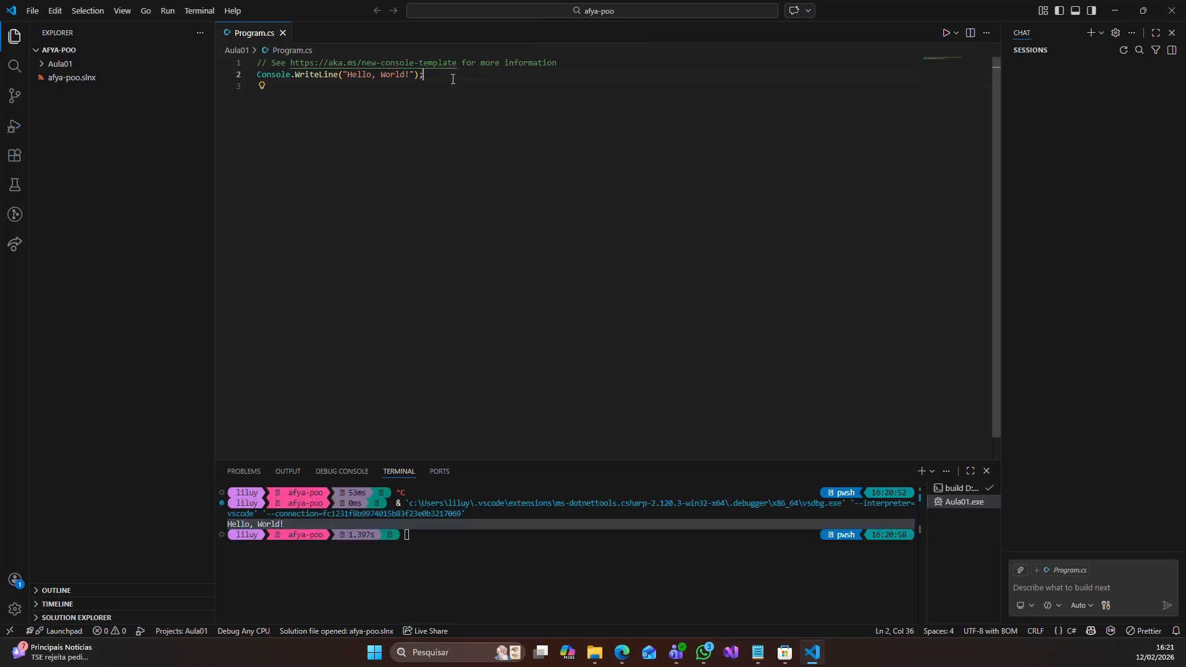
pyautogui.press('Return')
pyautogui.press('Up')
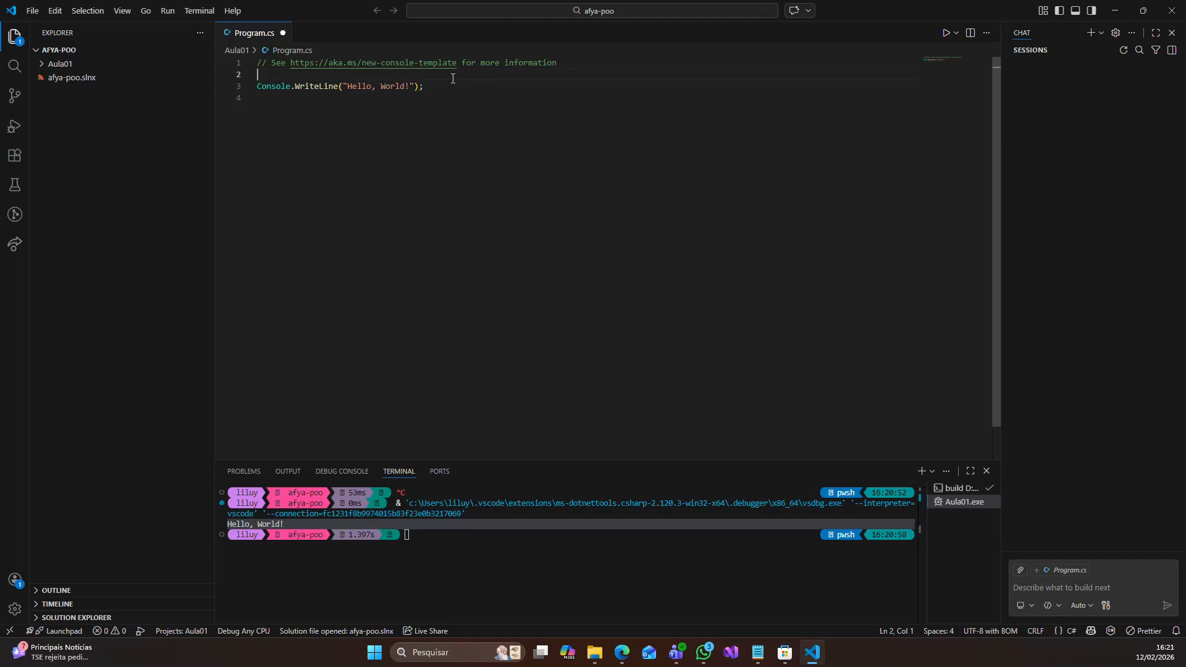
pyautogui.write('Console')
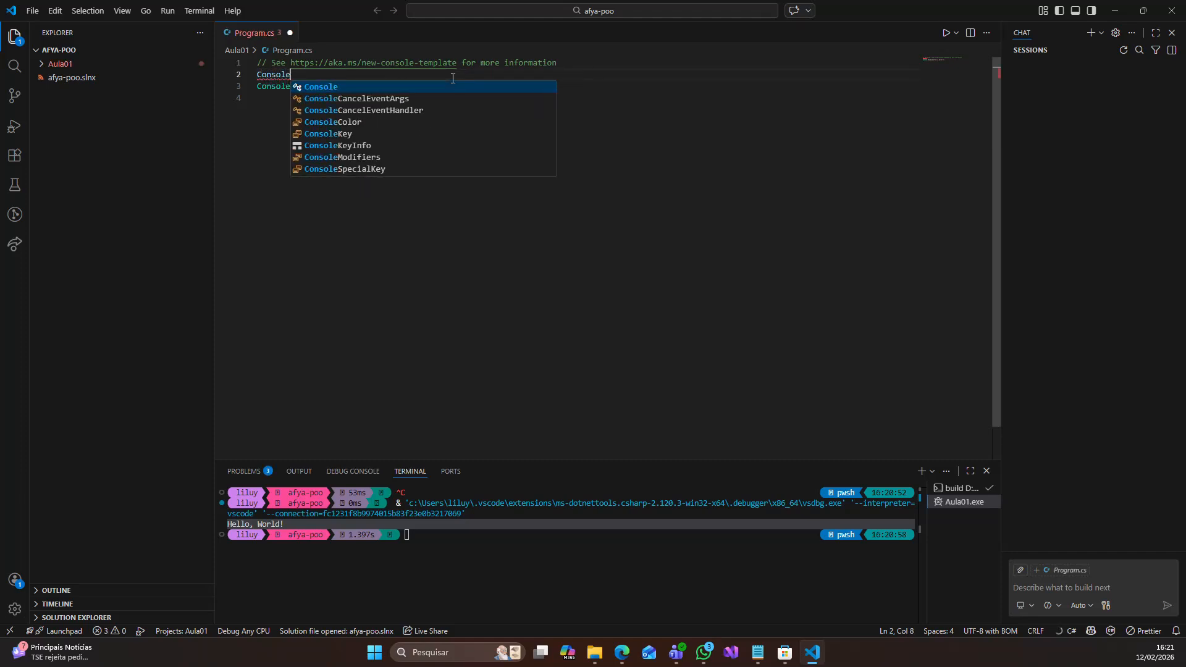
pyautogui.write('.Clear')
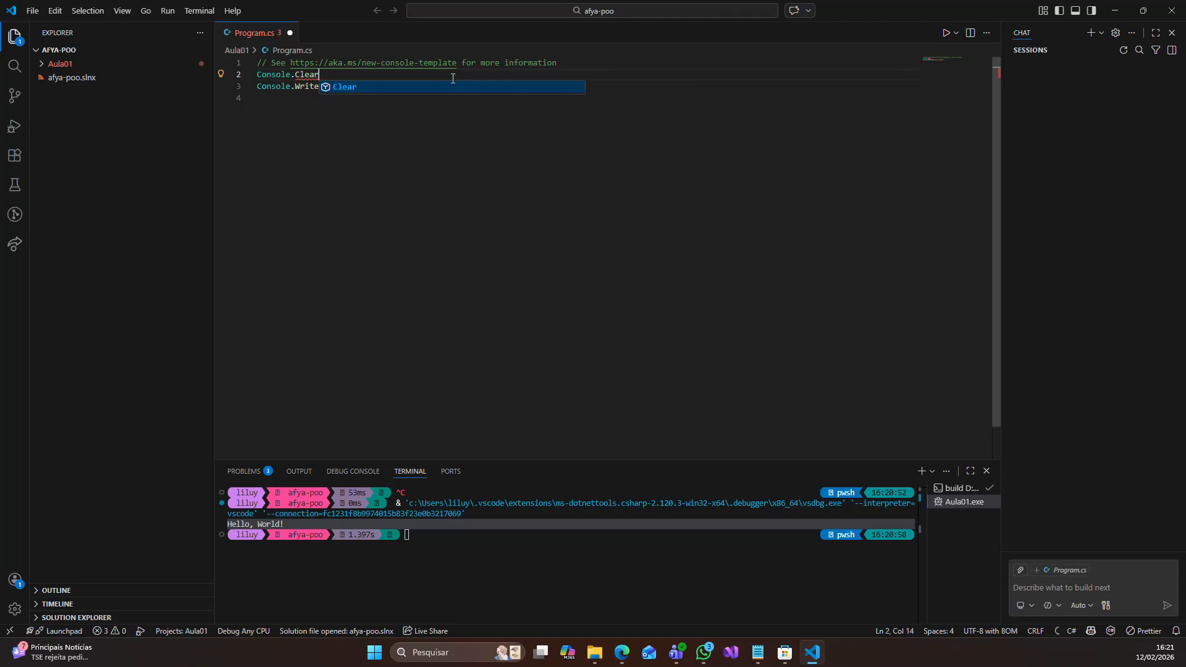
pyautogui.write('()')
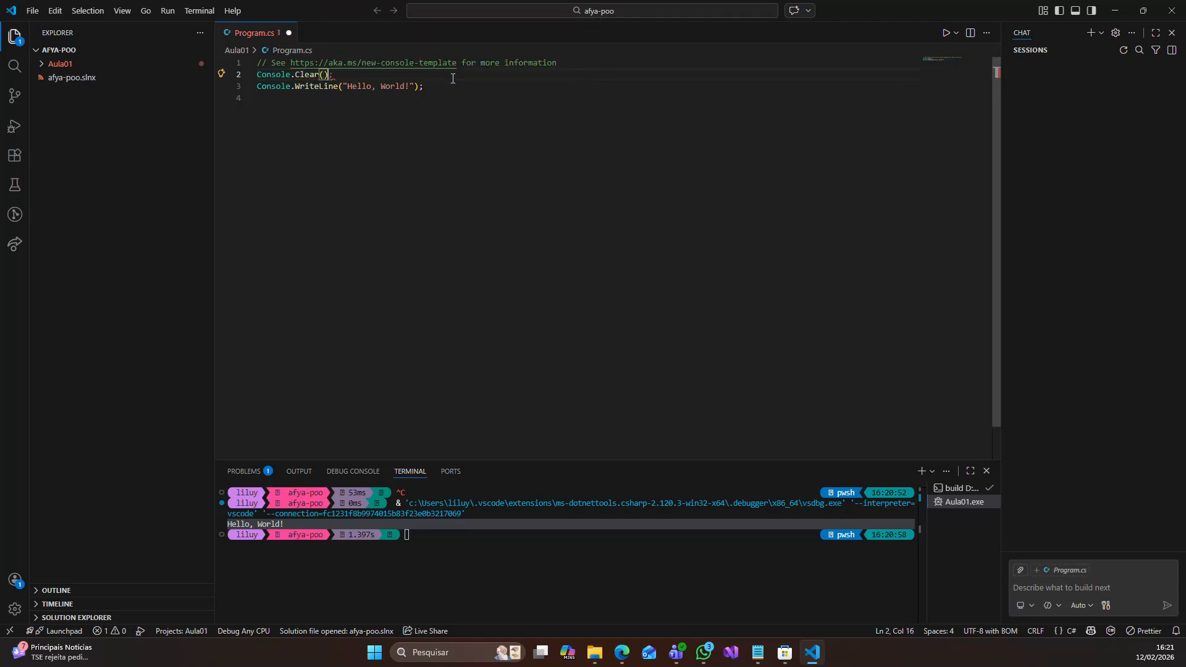
pyautogui.write(';')
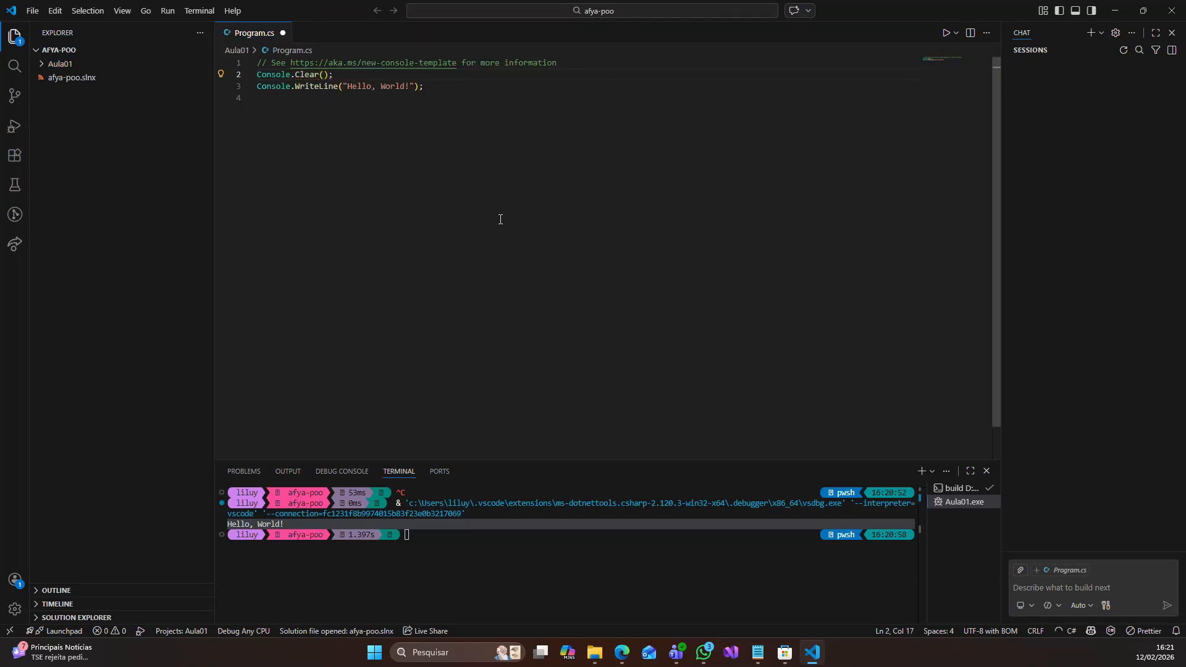
# - Save Program.cs and run the program again
pyautogui.click(500, 218)
pyautogui.hotkey('ctrl', 's')
pyautogui.press('F5')
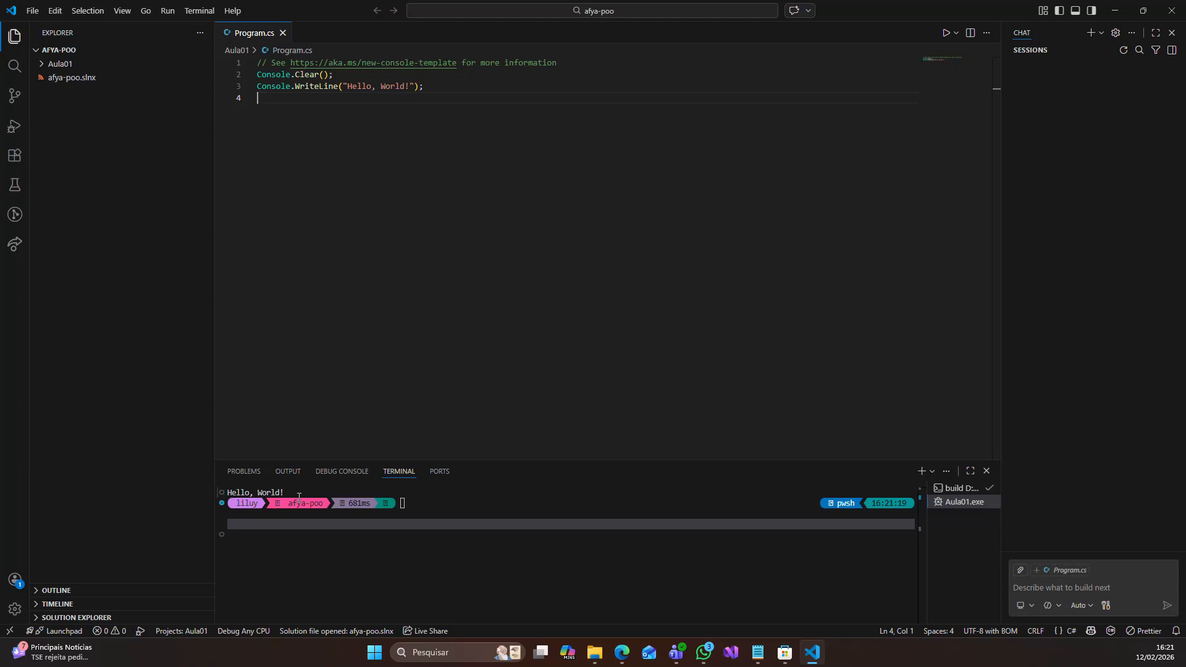
# - Expand the Aula01 folder and its bin\Debug\net10.0 subfolder to examine the build files
pyautogui.click(52, 65)
pyautogui.click(49, 79)
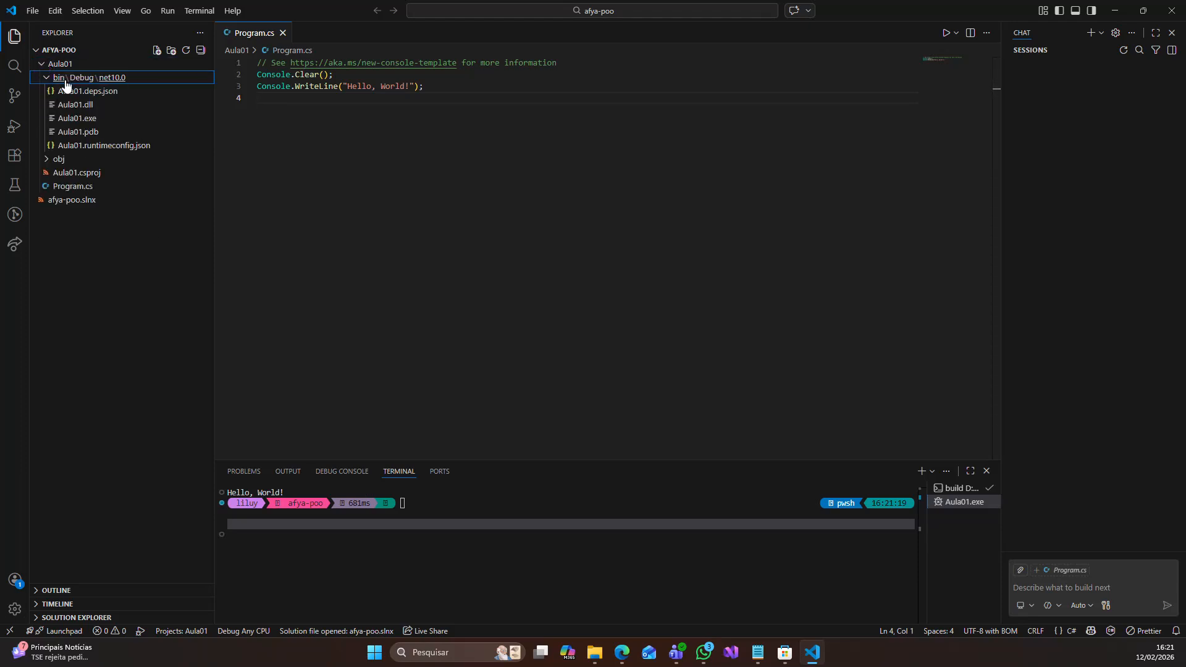
pyautogui.click(48, 81)
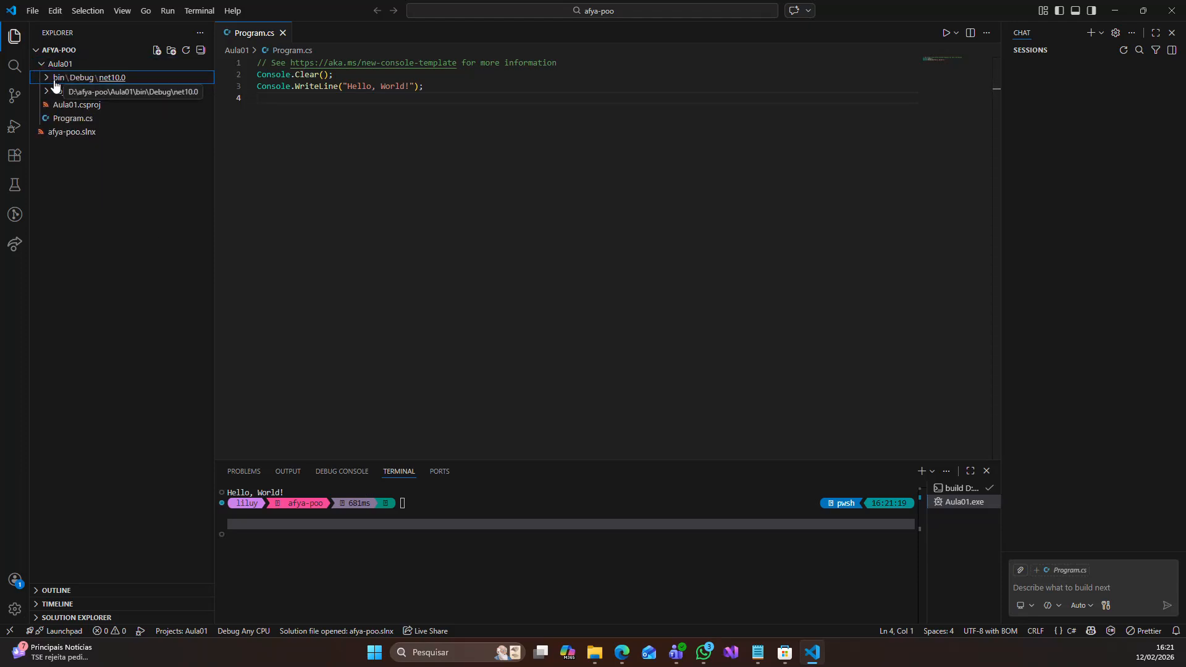
pyautogui.click(112, 78)
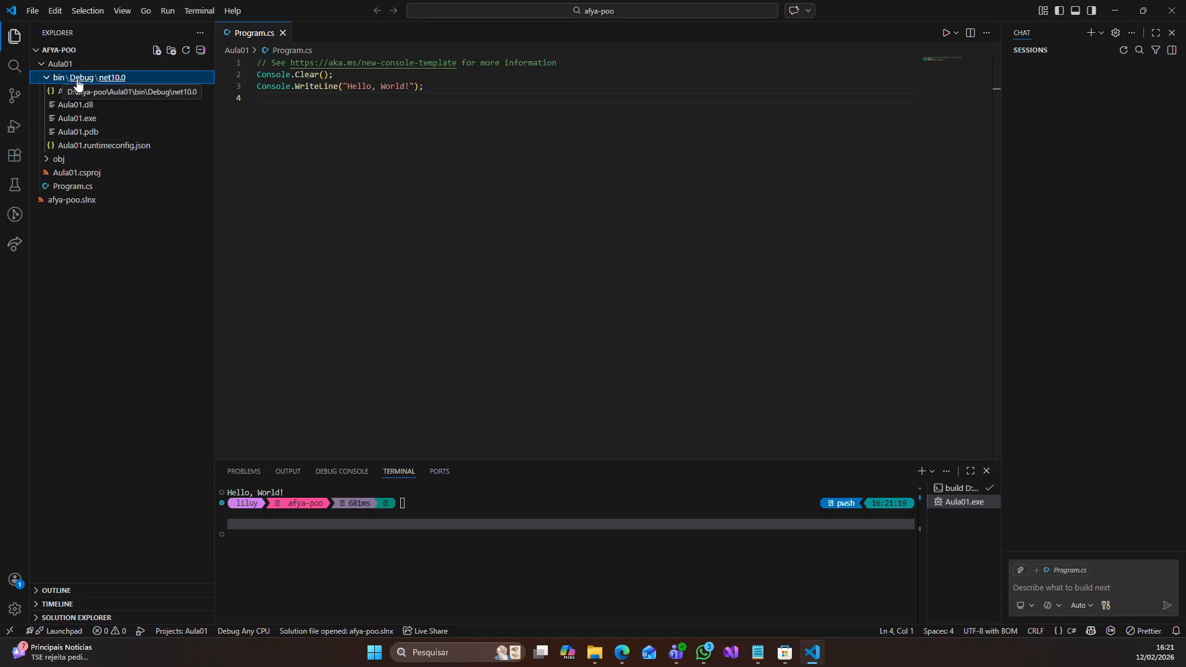
# - Open a new File Explorer window and go to the Dev (D:) drive
pyautogui.click(597, 661)
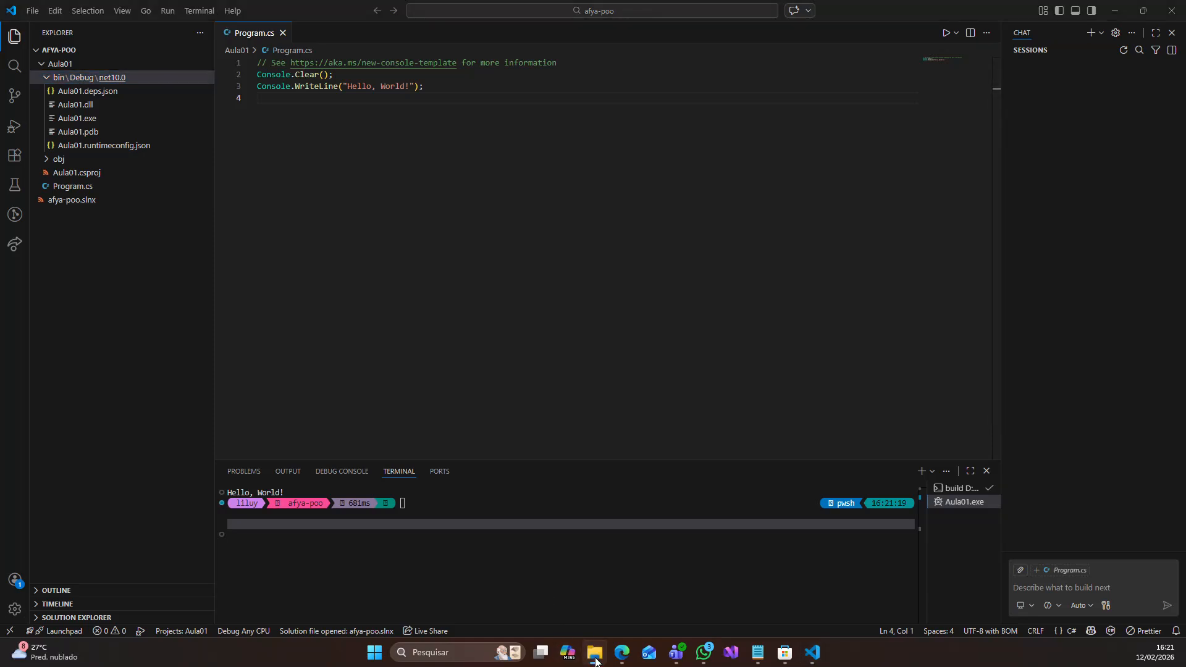
pyautogui.rightClick(596, 661)
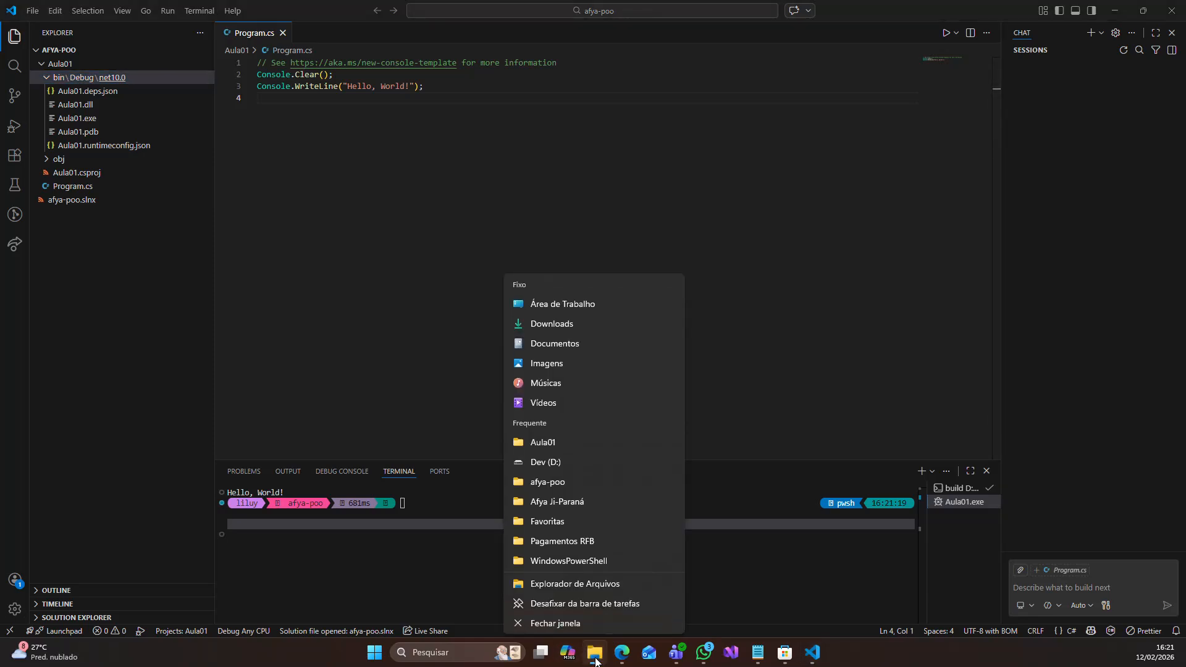
pyautogui.click(548, 577)
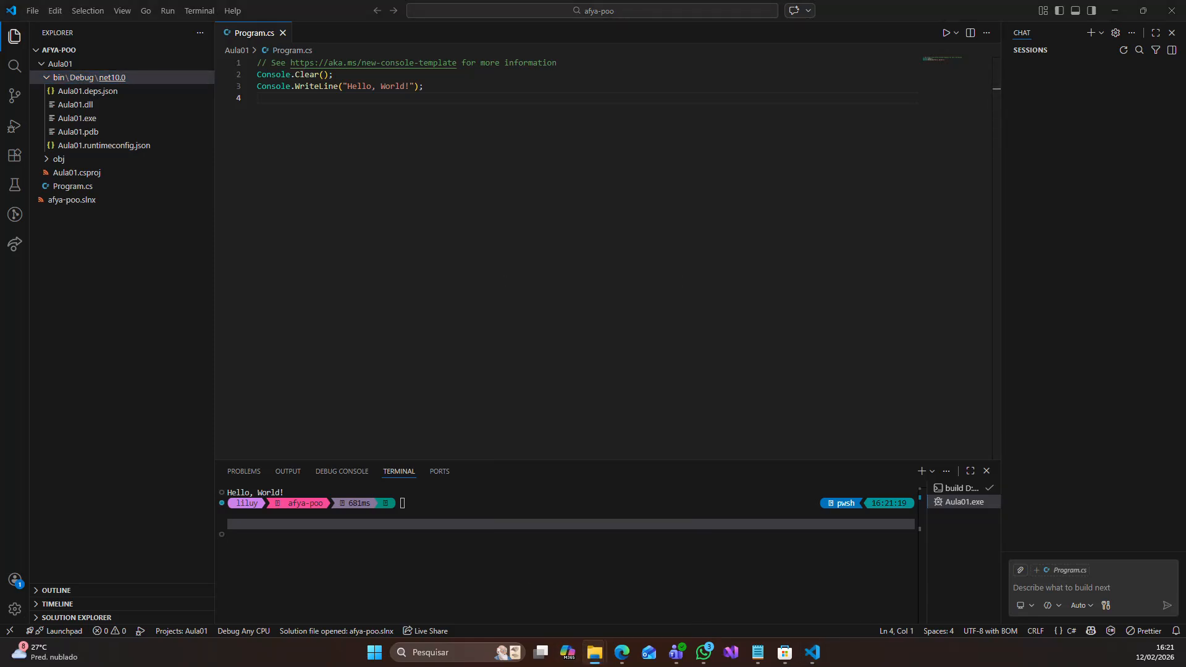
pyautogui.moveTo(575, 147); pyautogui.dragTo(625, 143)
pyautogui.scroll(-15, 228, 427)
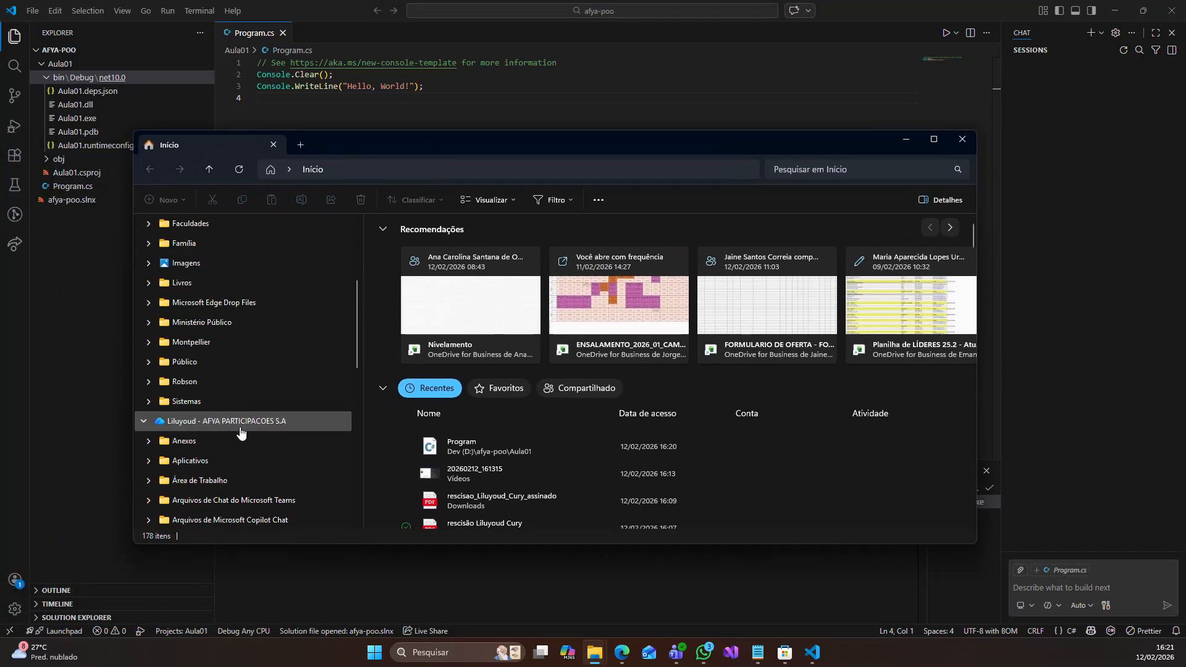
pyautogui.click(188, 424)
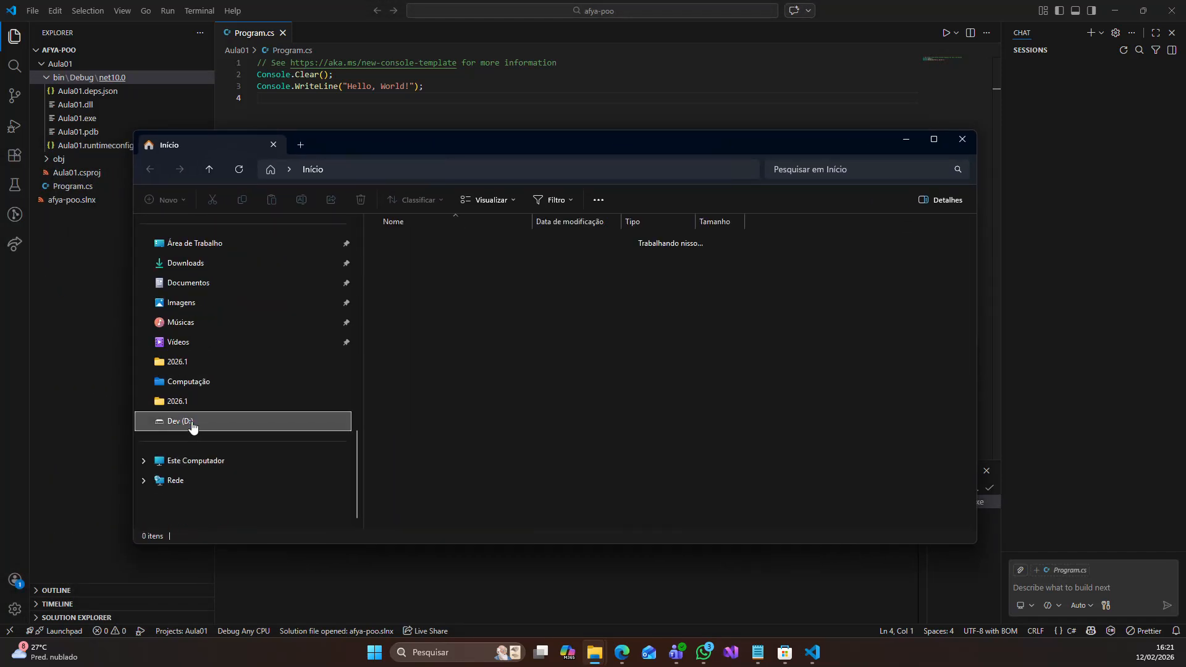
# - Locate the Aula01 application in afya-poo\Aula01\bin\Debug\net10.0, and minimize the File Explorer window
pyautogui.doubleClick(424, 258)
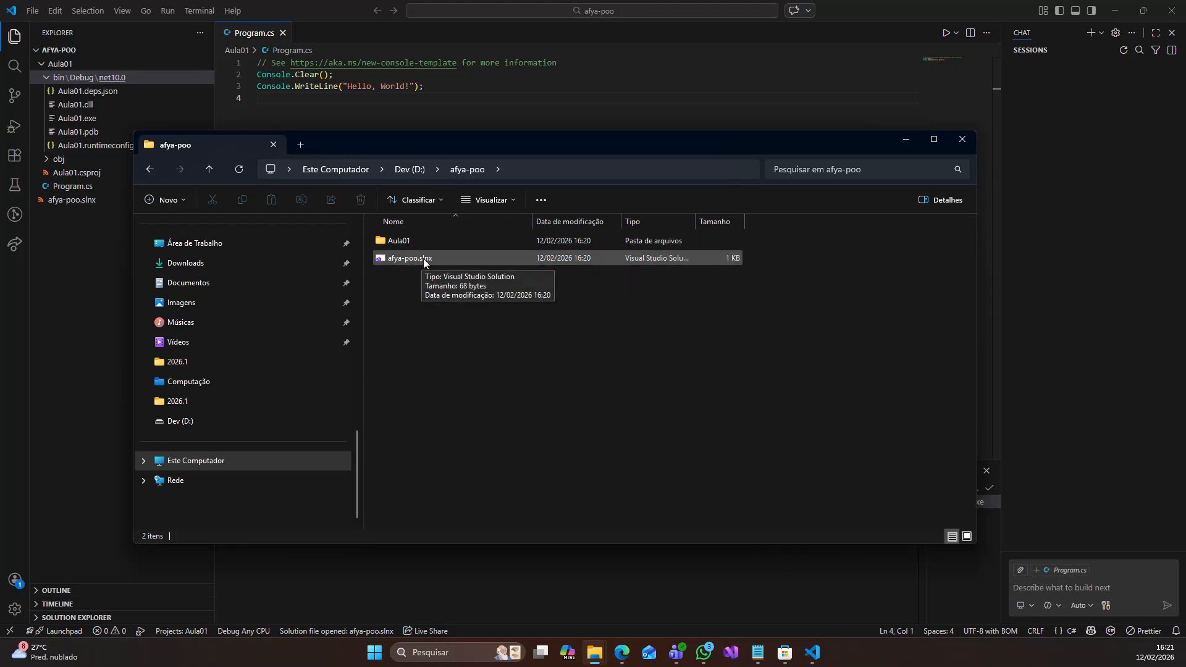
pyautogui.doubleClick(400, 241)
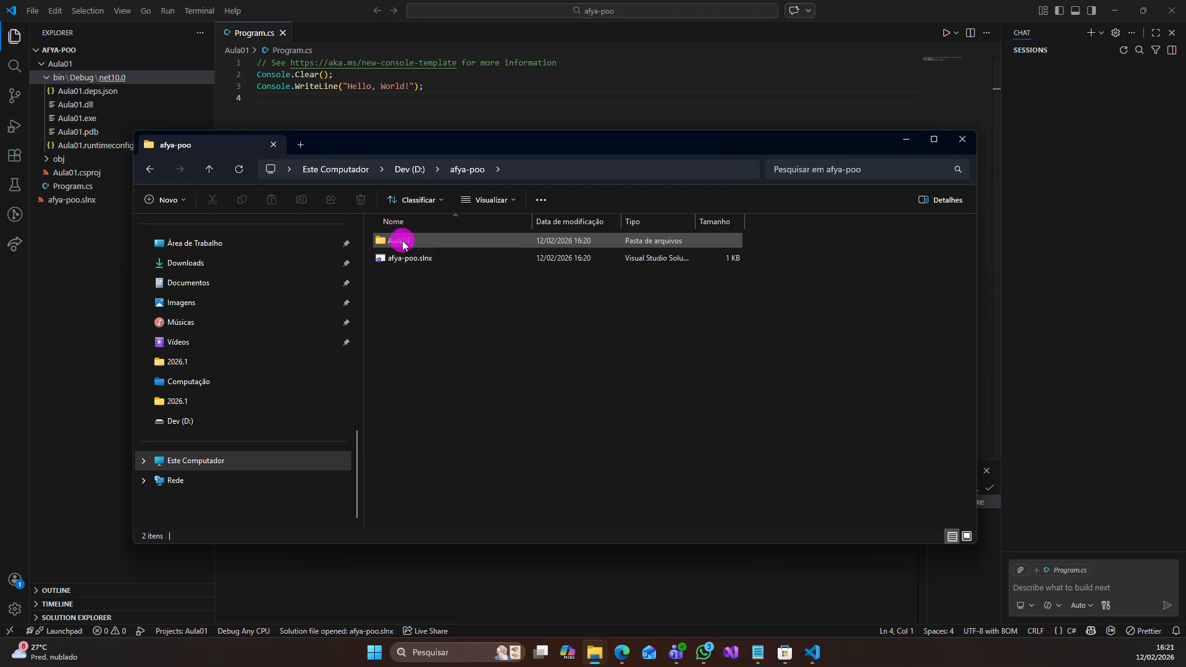
pyautogui.doubleClick(394, 241)
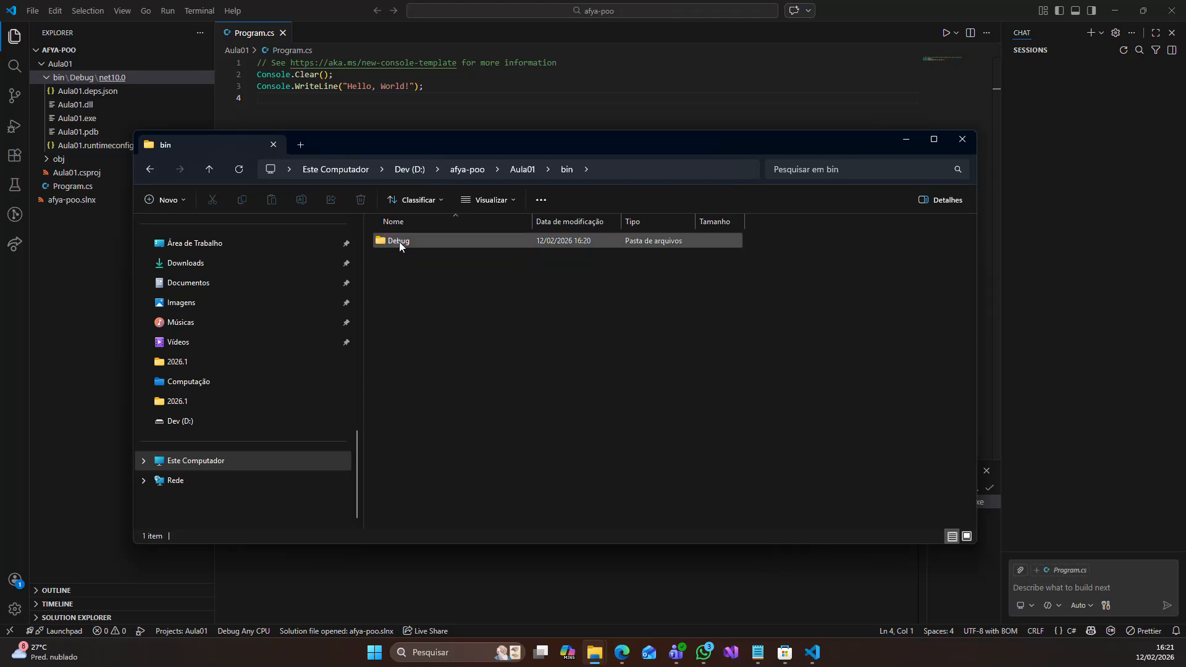
pyautogui.doubleClick(411, 242)
pyautogui.doubleClick(406, 242)
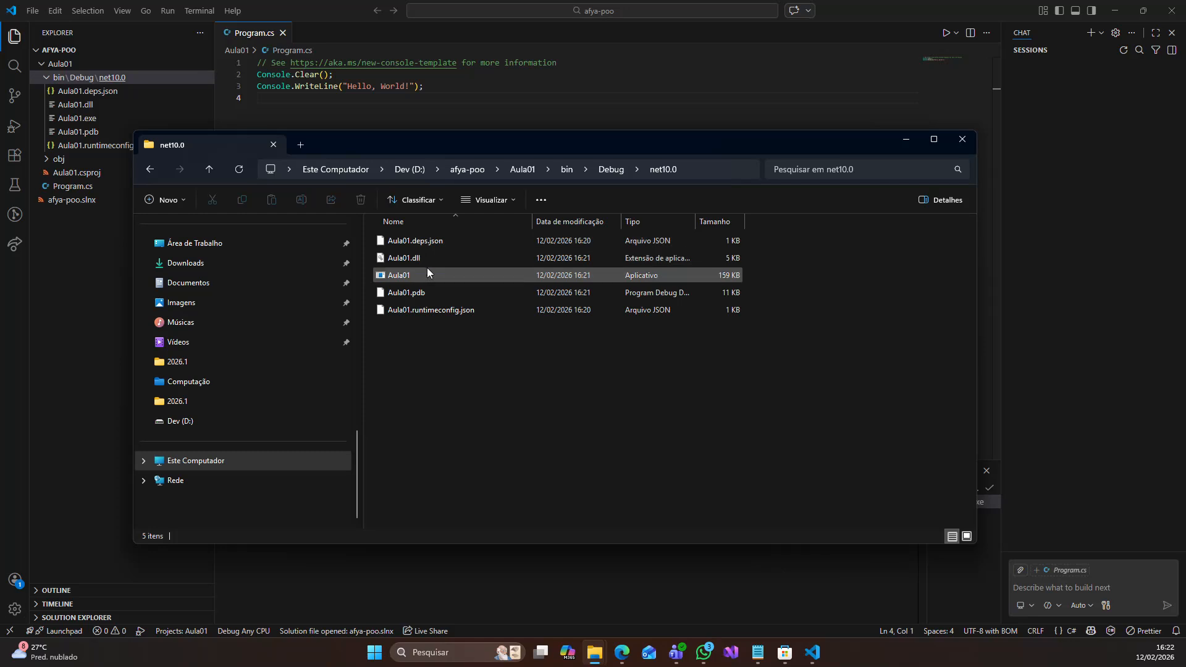
pyautogui.click(426, 275)
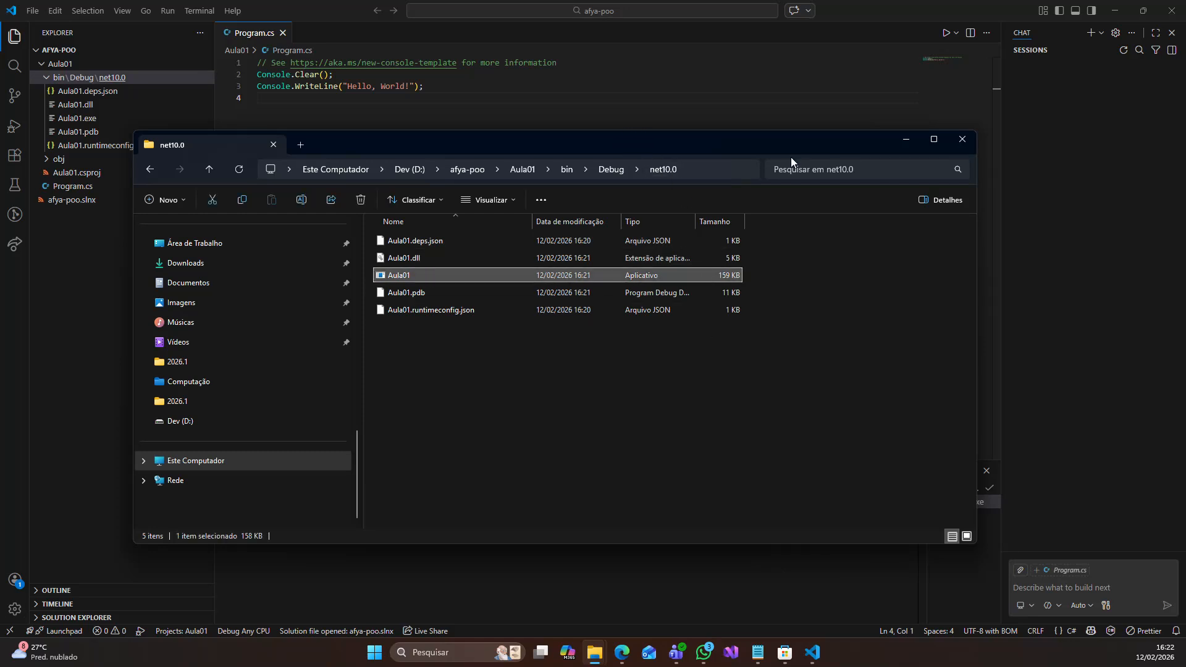
pyautogui.moveTo(692, 147); pyautogui.dragTo(657, 218)
pyautogui.click(871, 212)
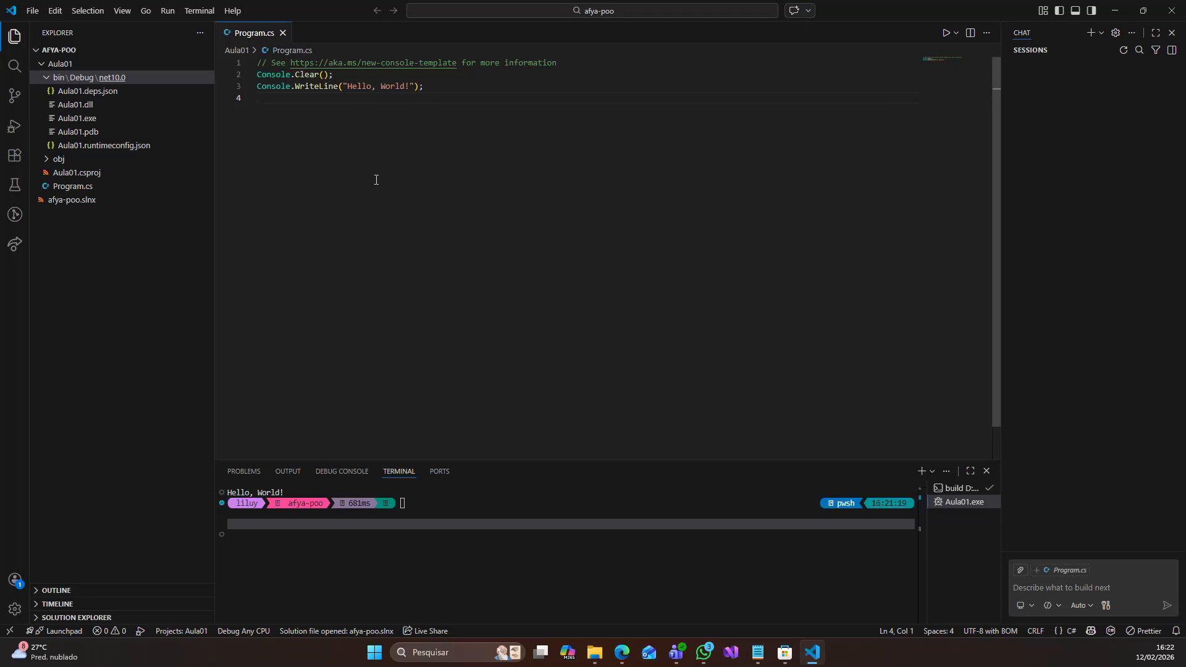
# - Initialize a Git repository in the afya-poo folder and review the list of untracked changes
pyautogui.click(13, 100)
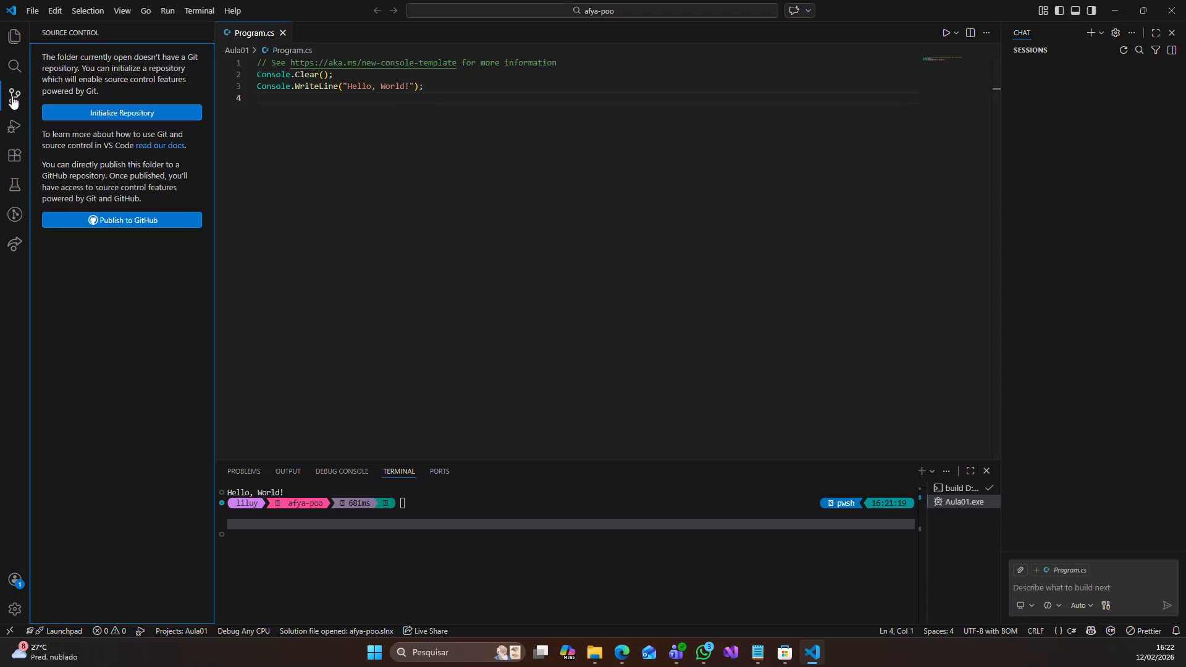
pyautogui.click(126, 115)
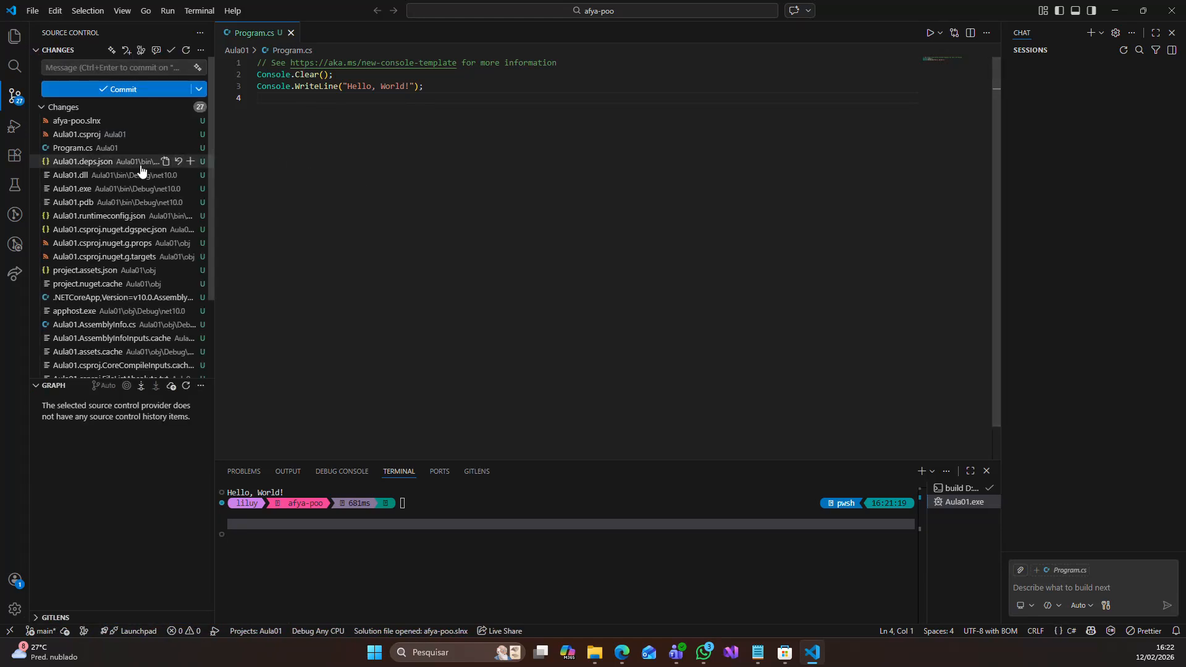
pyautogui.scroll(-2, 113, 210)
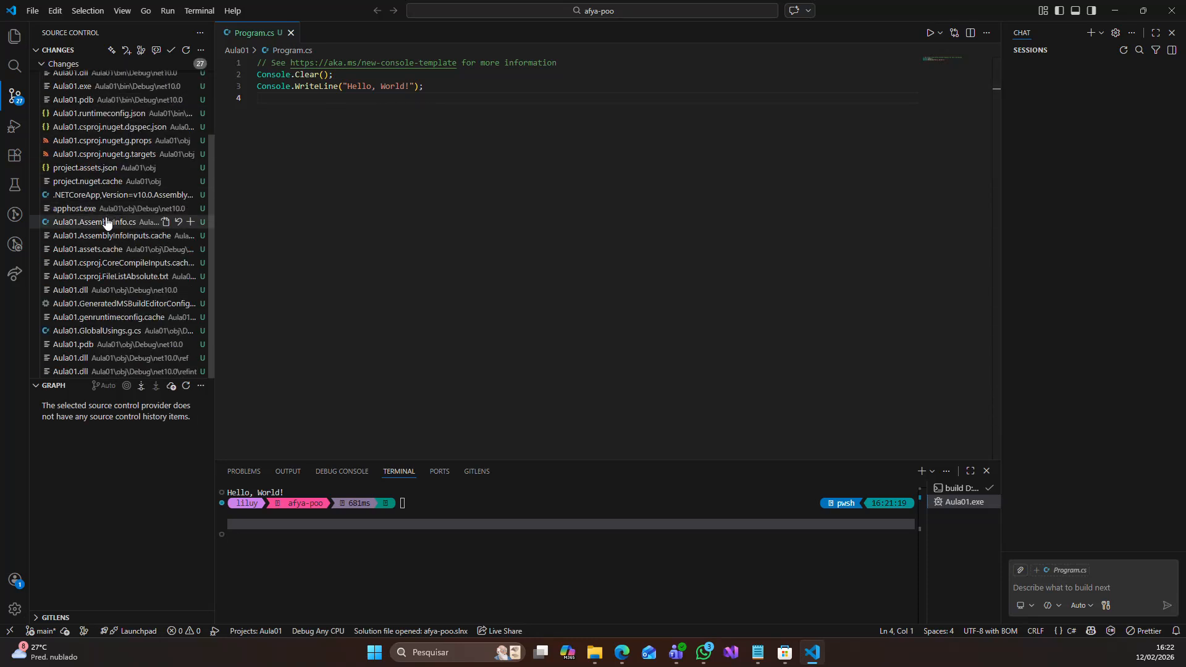
pyautogui.scroll(2, 106, 228)
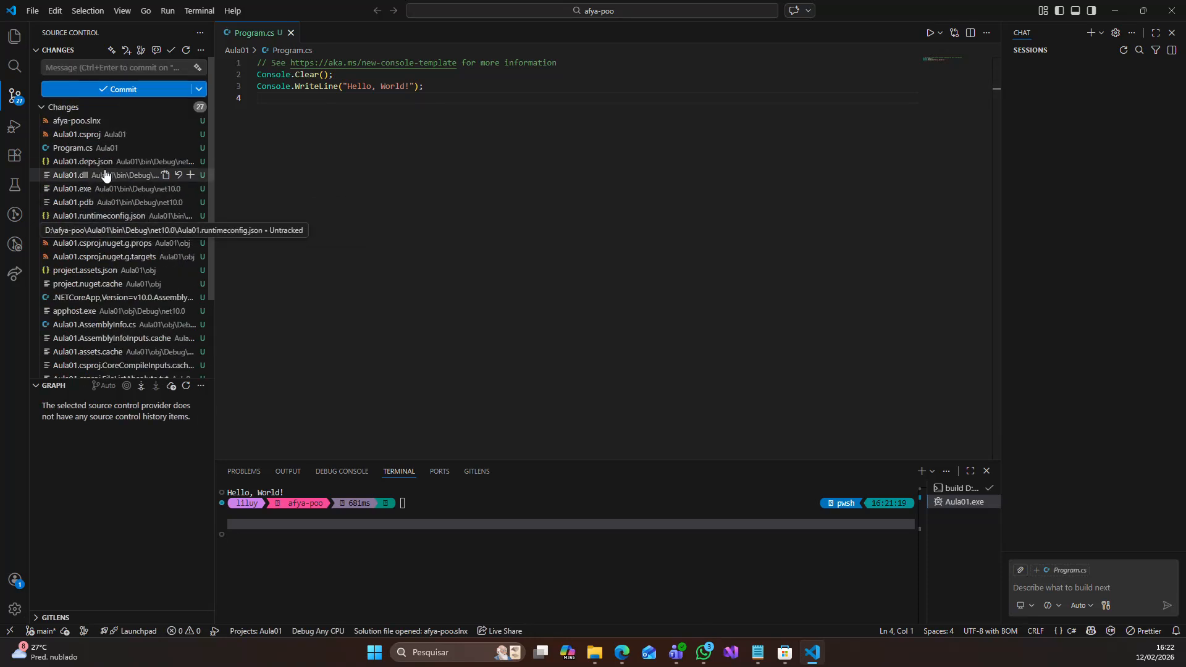
# - Stage and commit all changes with the message "Init"
pyautogui.click(79, 68)
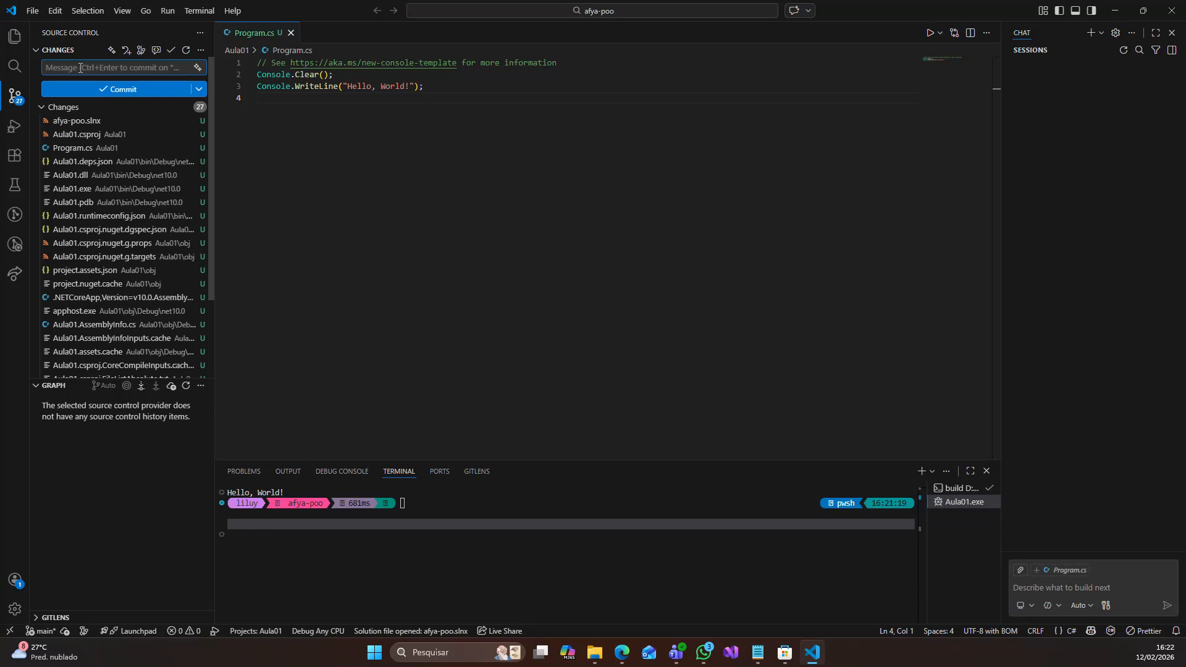
pyautogui.write('Init')
pyautogui.click(154, 94)
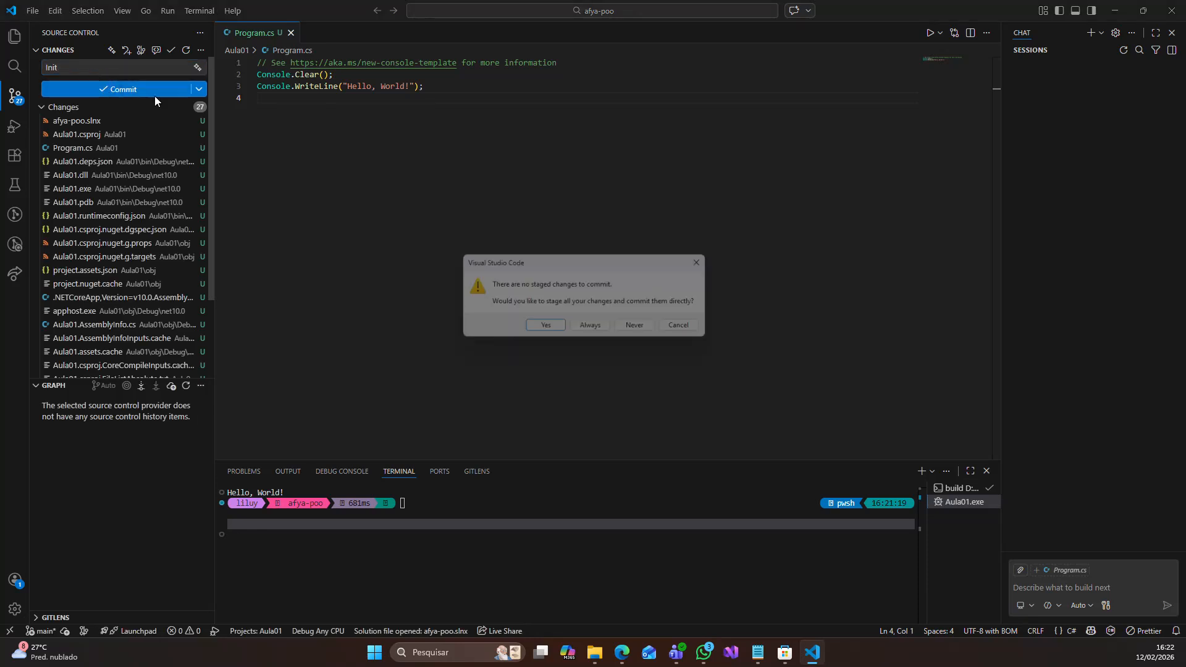
pyautogui.click(548, 329)
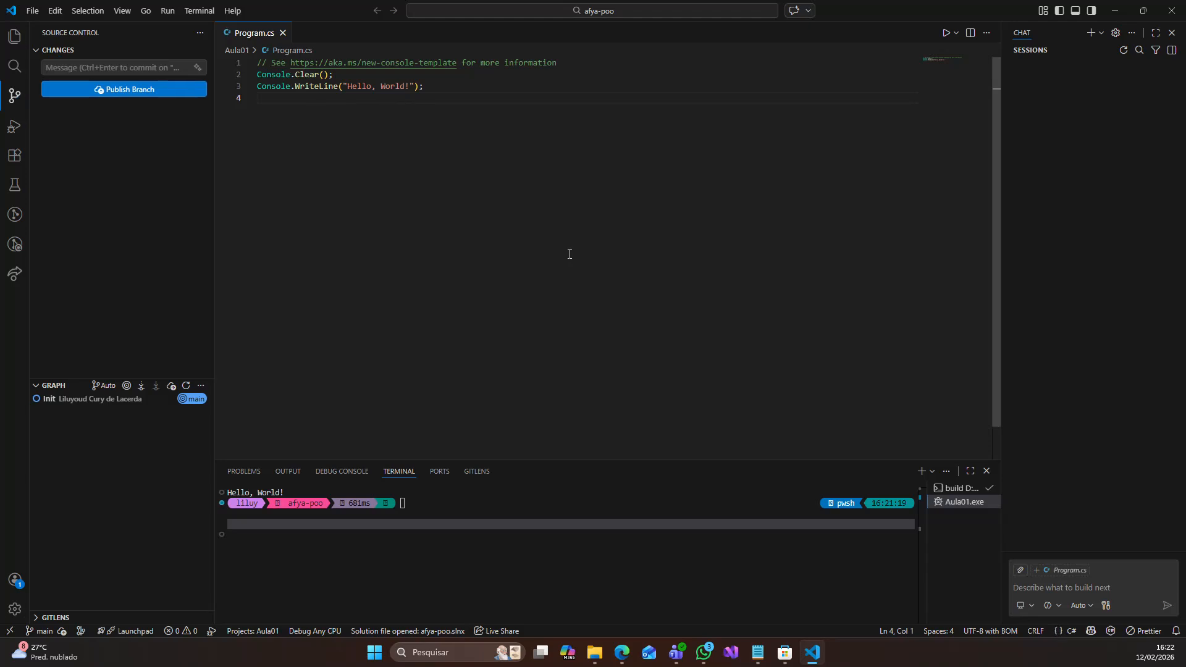
# - Publish the branch to a public GitHub repository named afya-poo and allow periodic git fetch
pyautogui.click(131, 92)
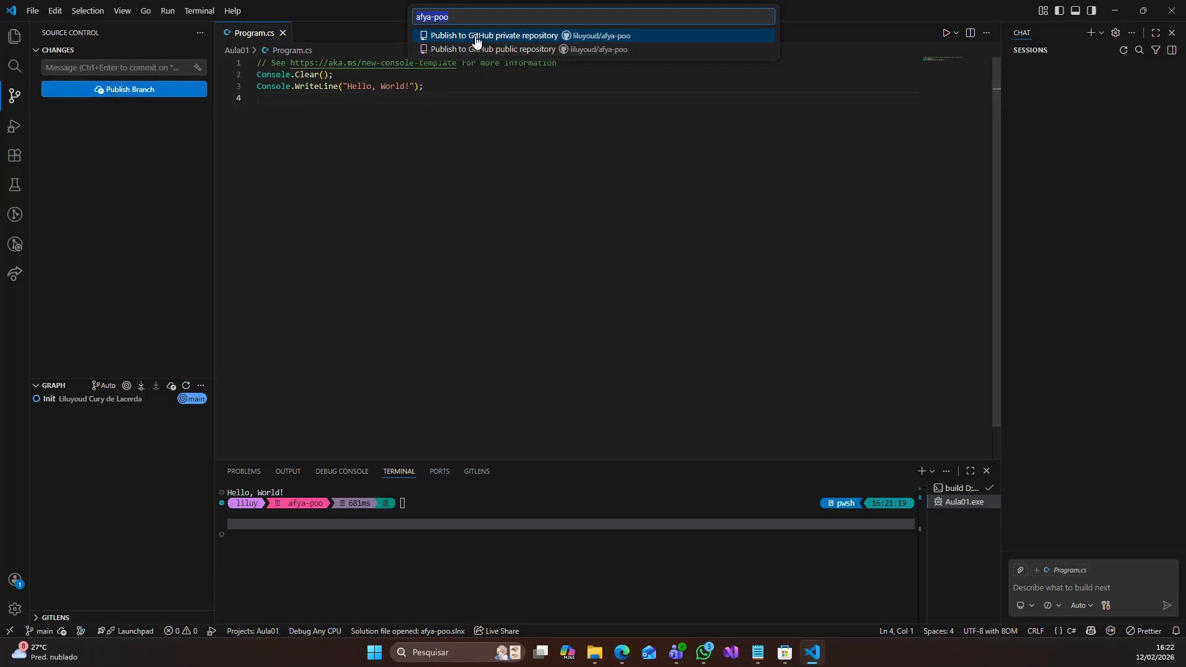
pyautogui.click(512, 49)
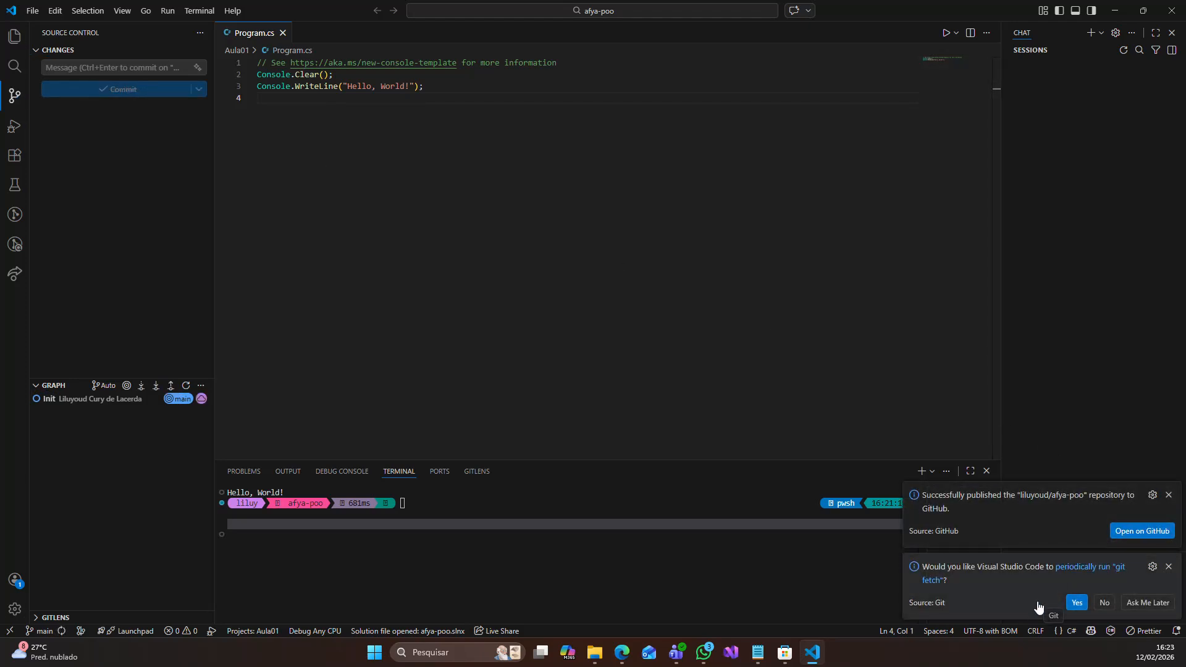
pyautogui.click(1075, 603)
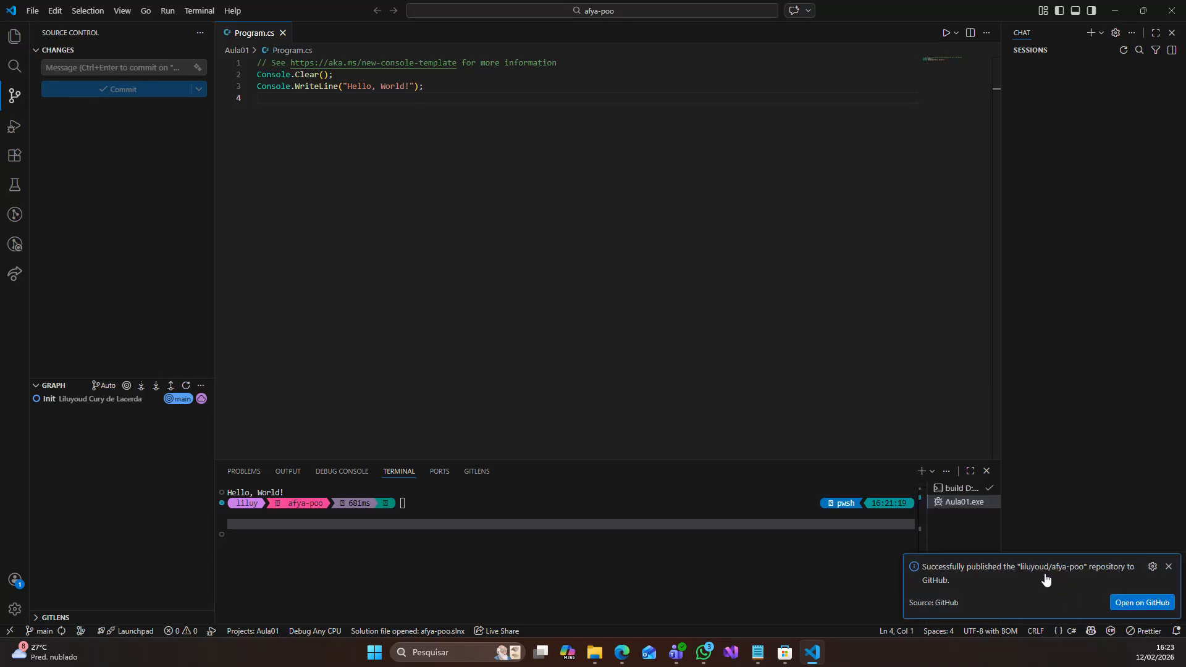
# - Open the published afya-poo repository on GitHub in the browser and view its Aula01 folder
pyautogui.click(1131, 603)
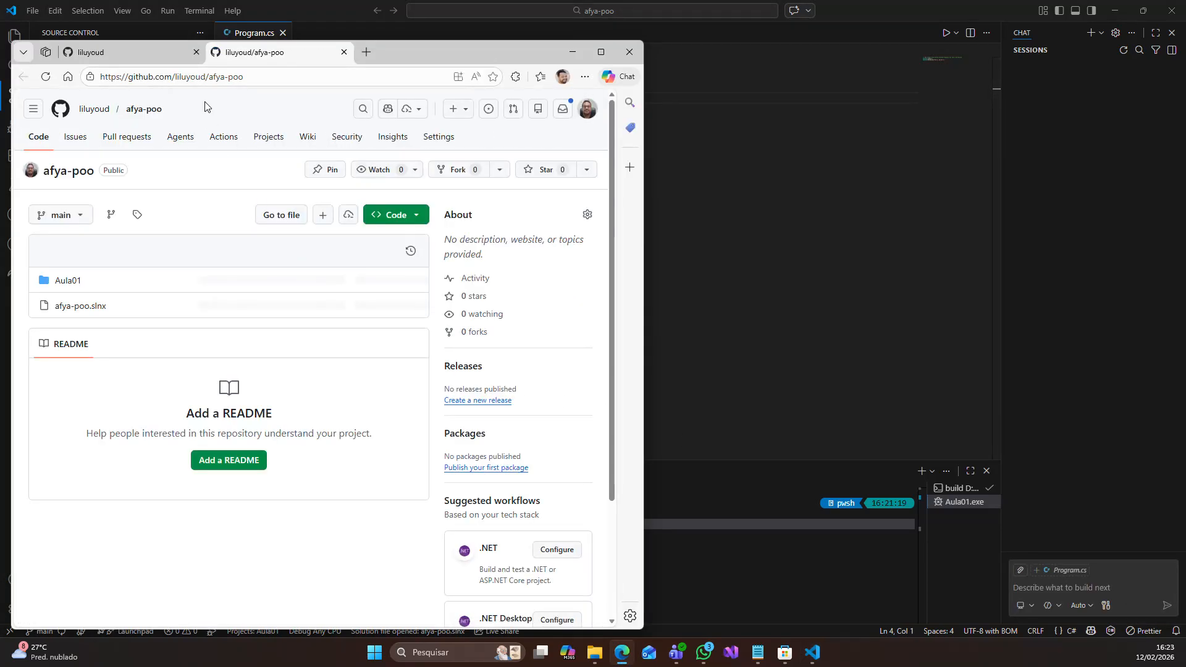
pyautogui.click(73, 281)
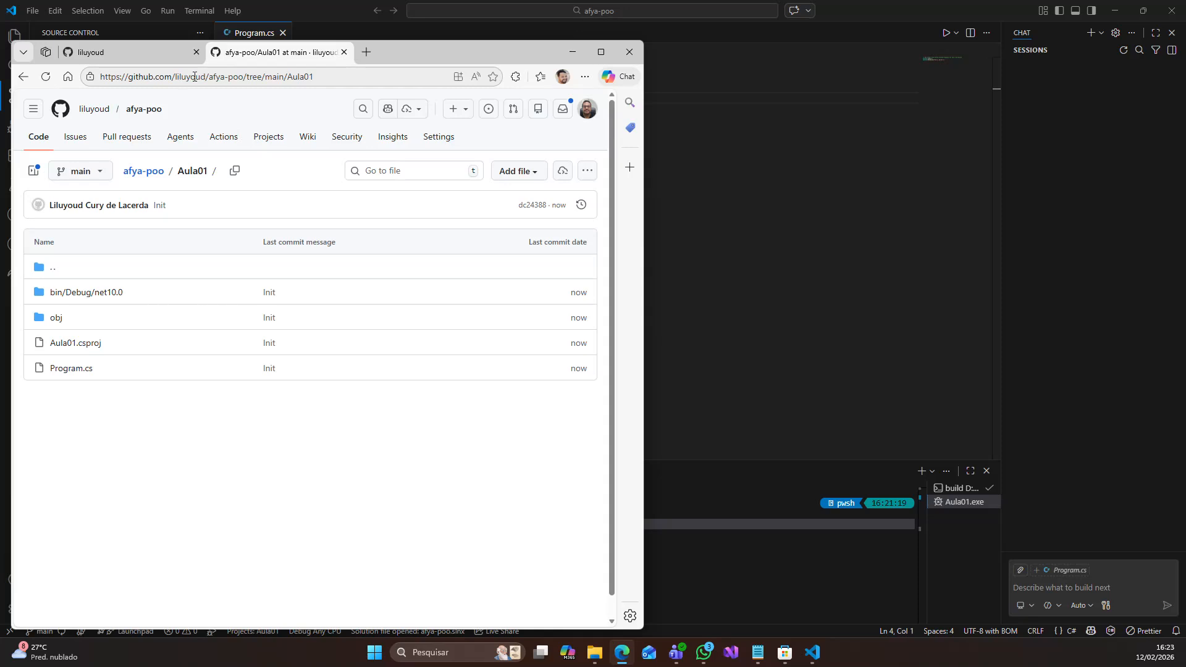
# - Shorten the page address to load the afya-poo repository root, and minimize the browser to return to Visual Studio Code
pyautogui.click(263, 75)
pyautogui.click(73, 563)
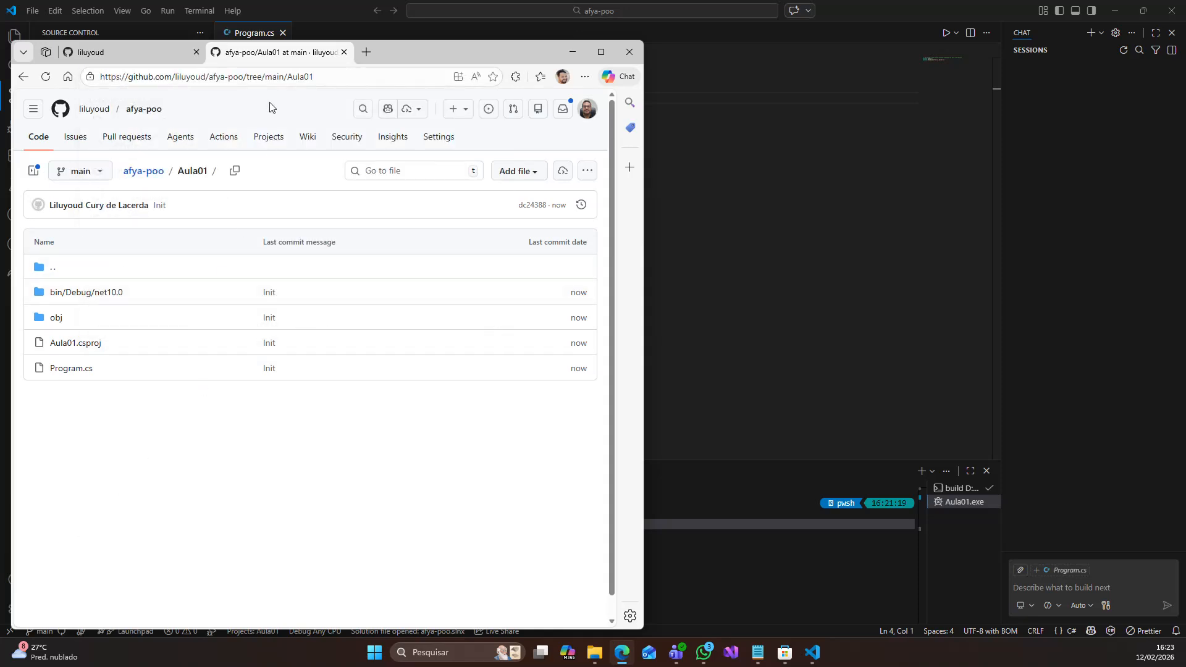
pyautogui.click(266, 77)
pyautogui.click(259, 77)
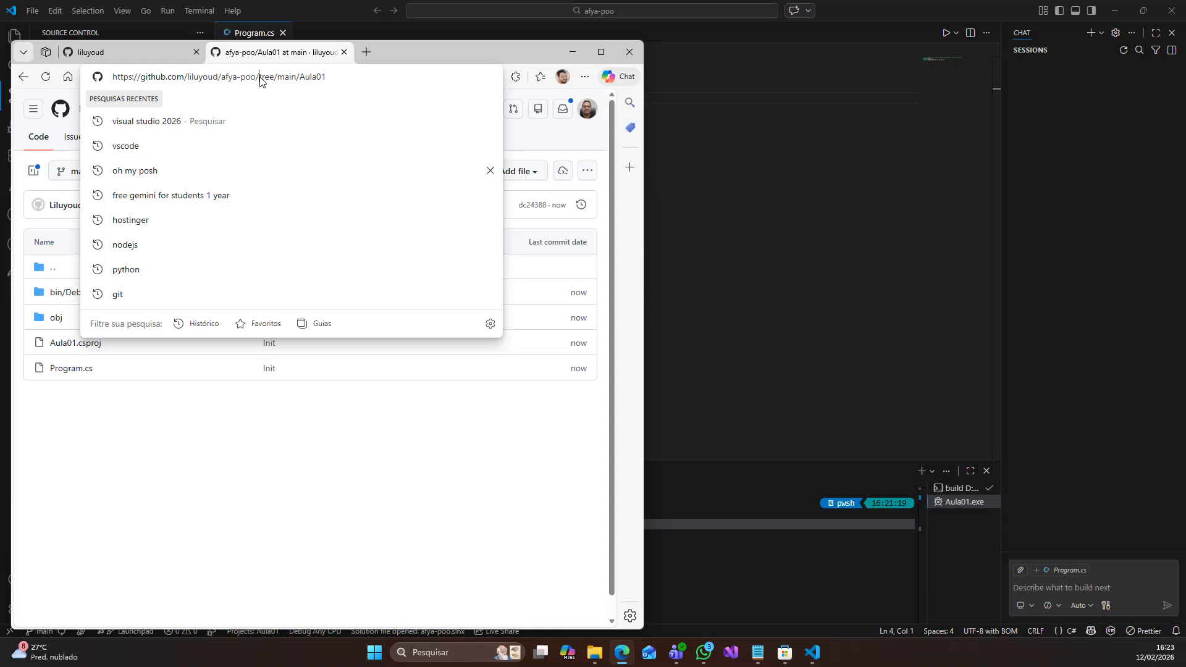
pyautogui.moveTo(259, 78); pyautogui.dragTo(526, 75)
pyautogui.press('BackSpace')
pyautogui.press('BackSpace')
pyautogui.press('Return')
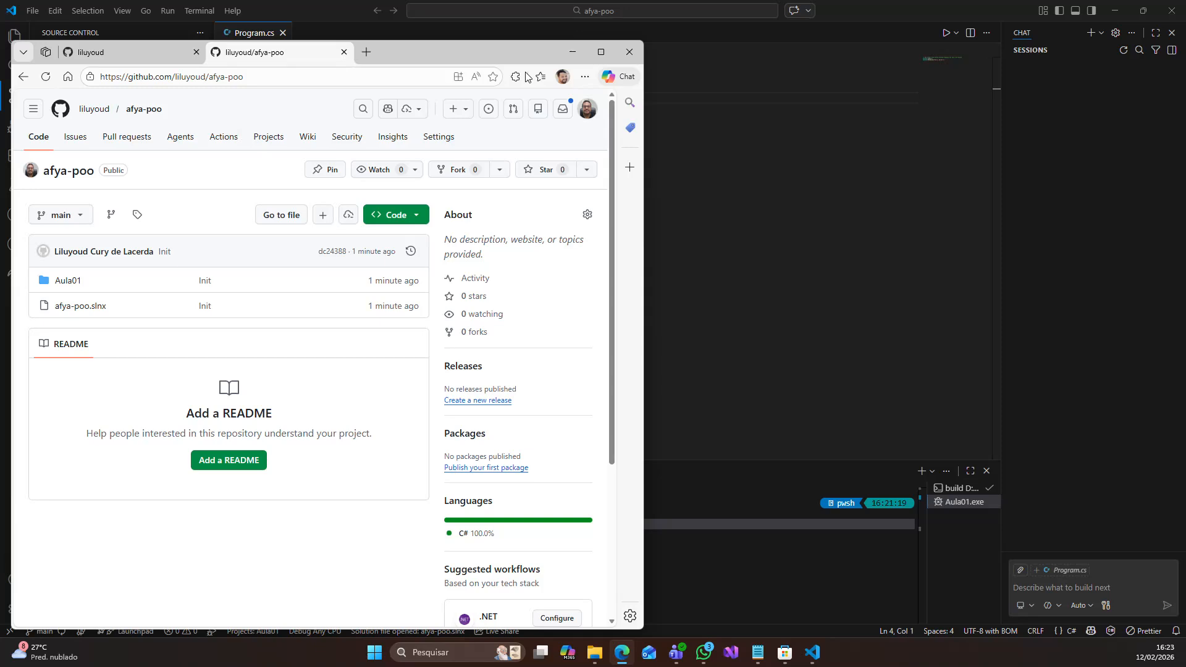
pyautogui.click(572, 52)
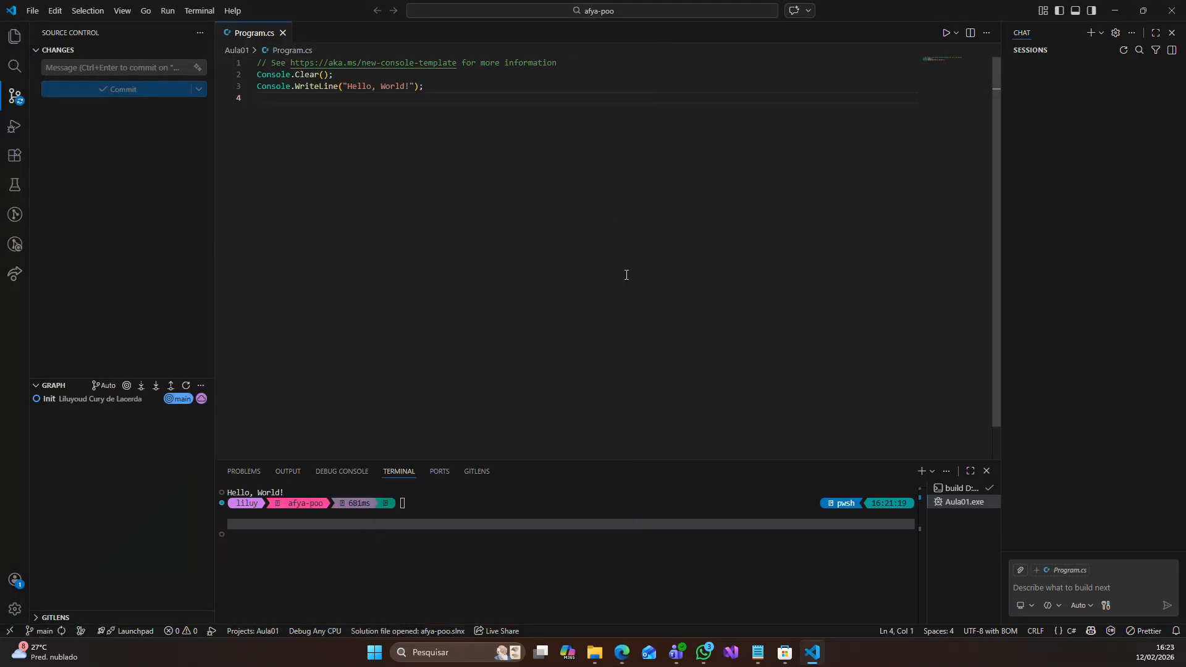